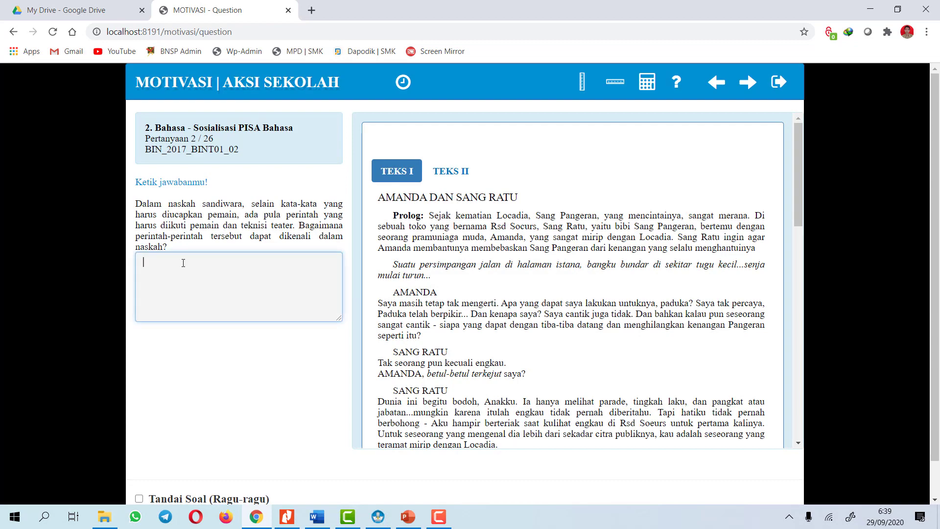
Place circle A on the lower-left Sisi Samping and circle D on the right Sisi Samping
left_click(748, 82)
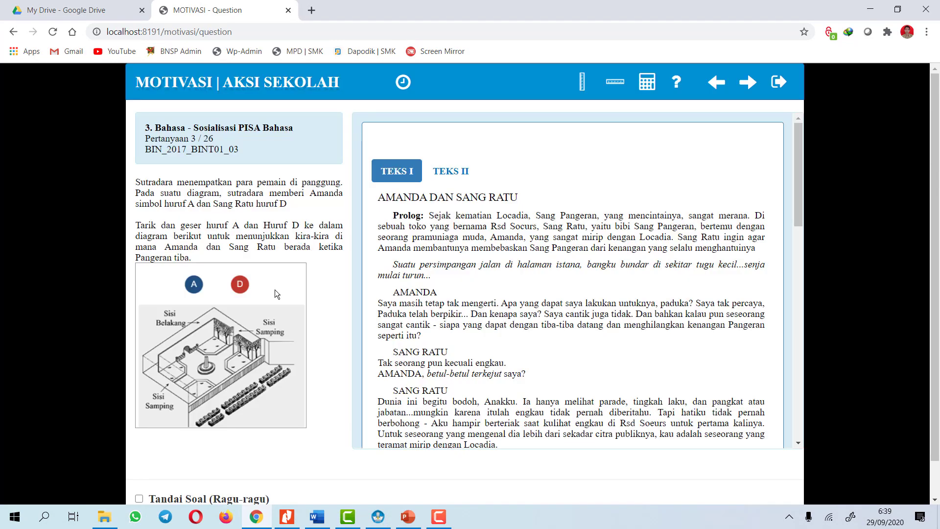
scroll(538, 244, "down", 10)
left_click_drag(193, 245, 156, 380)
left_click_drag(240, 245, 283, 313)
Advance through the Bahasa questions up to question 22
left_click(311, 474)
left_click(747, 82)
left_click(748, 81)
left_click(748, 82)
left_click(747, 82)
left_click(748, 82)
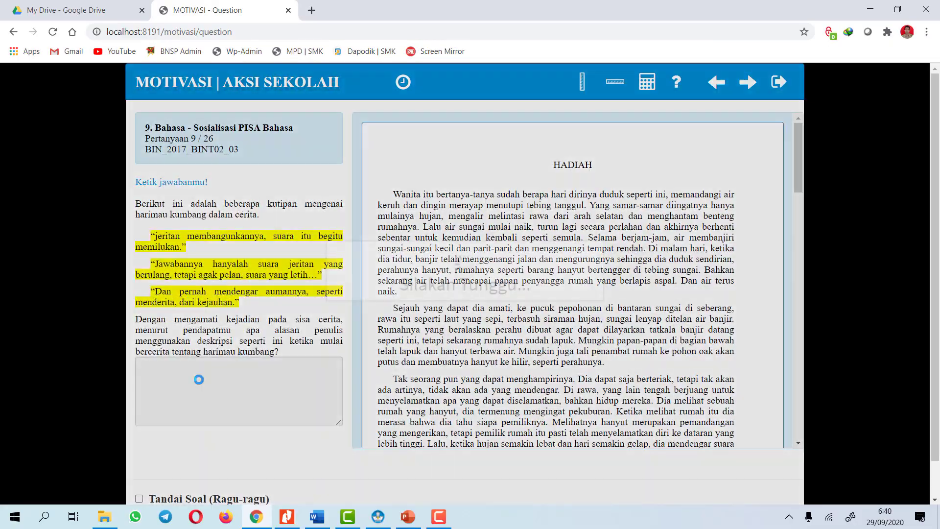
left_click(748, 81)
left_click(747, 82)
left_click(747, 82)
left_click(748, 82)
left_click(747, 82)
key("Right")
key("Right")
key("Right")
key("Right")
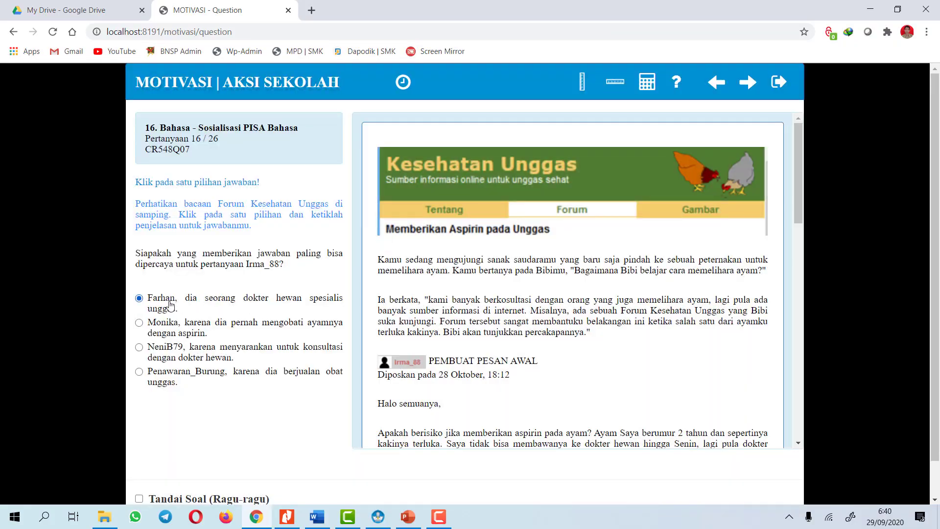
key("Right")
key("Right")
key("Right")
key("Right")
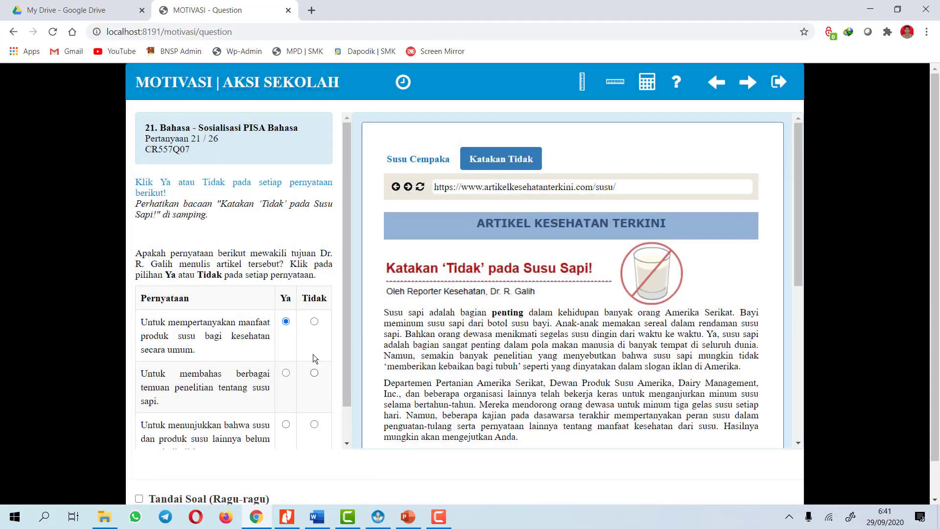
Choose the third answer for question 22, move on to question 26, and request finishing the test
left_click(139, 292)
key("Right")
key("Right")
scroll(313, 293, "down", 3)
key("Right")
key("Right")
scroll(268, 345, "down", 1)
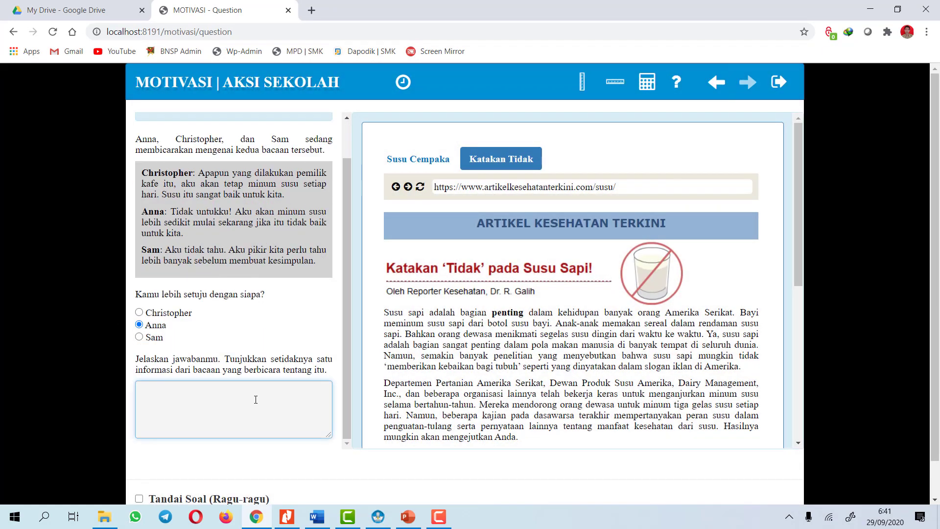
scroll(268, 345, "up", 1)
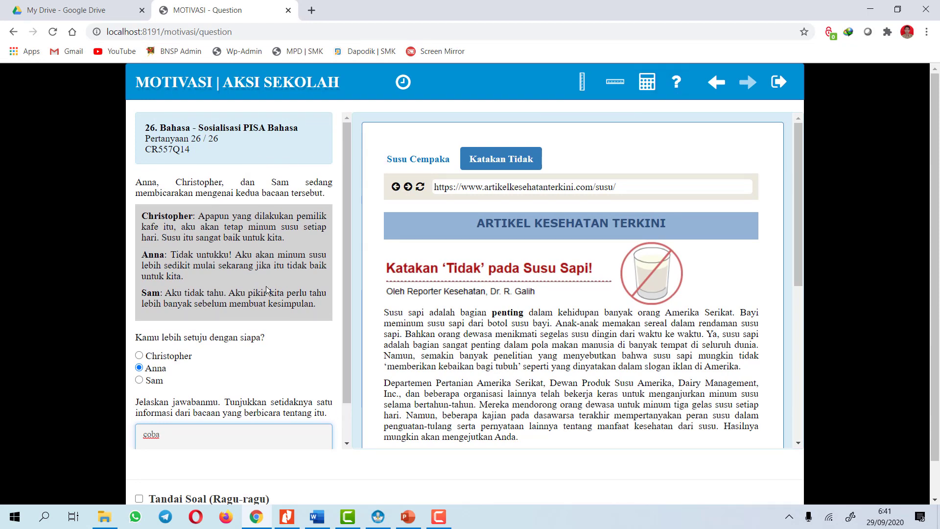
left_click(778, 83)
Confirm ending the test with YA, close the saved notice with TUTUP, then log out via Keluar
left_click(516, 191)
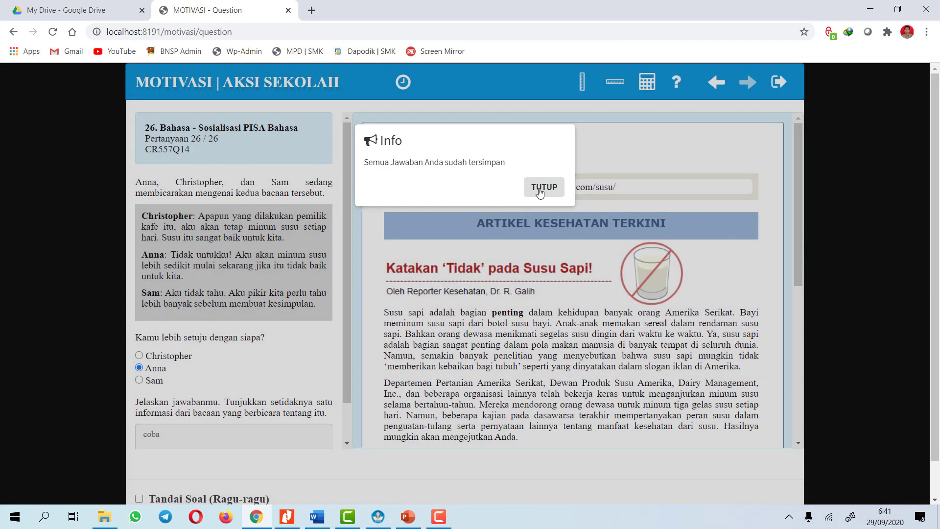
left_click(540, 189)
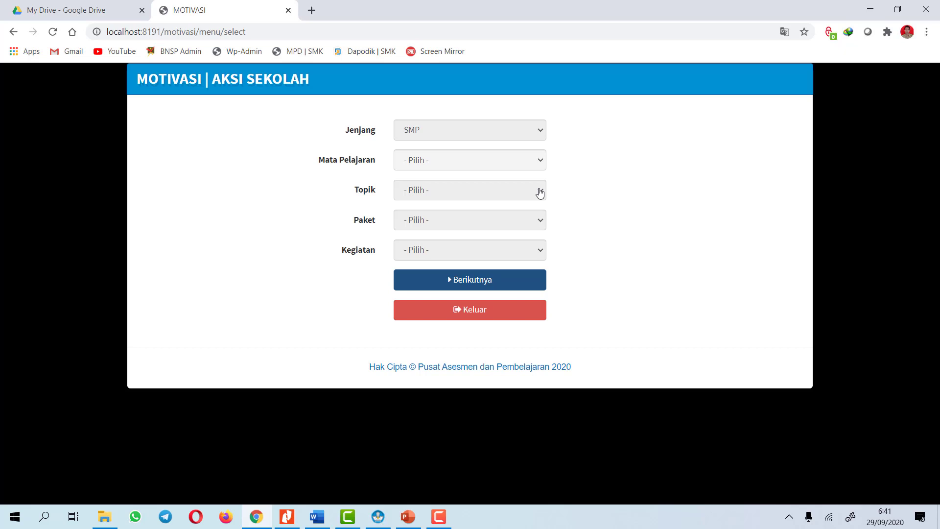
left_click(505, 158)
left_click(471, 181)
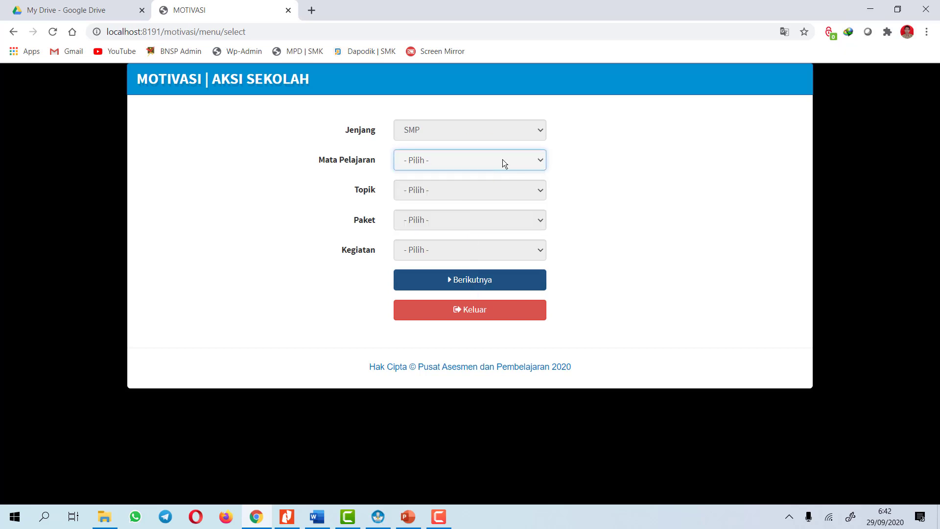
left_click(475, 316)
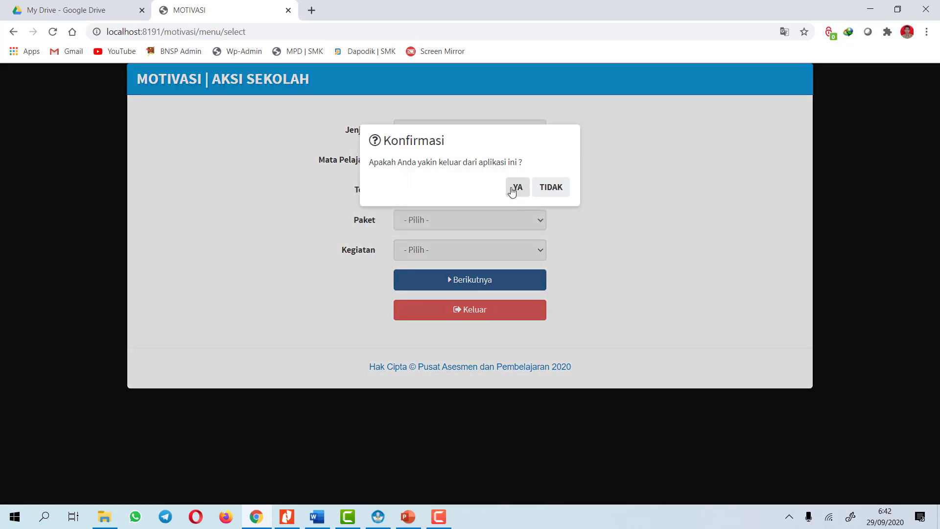
left_click(513, 187)
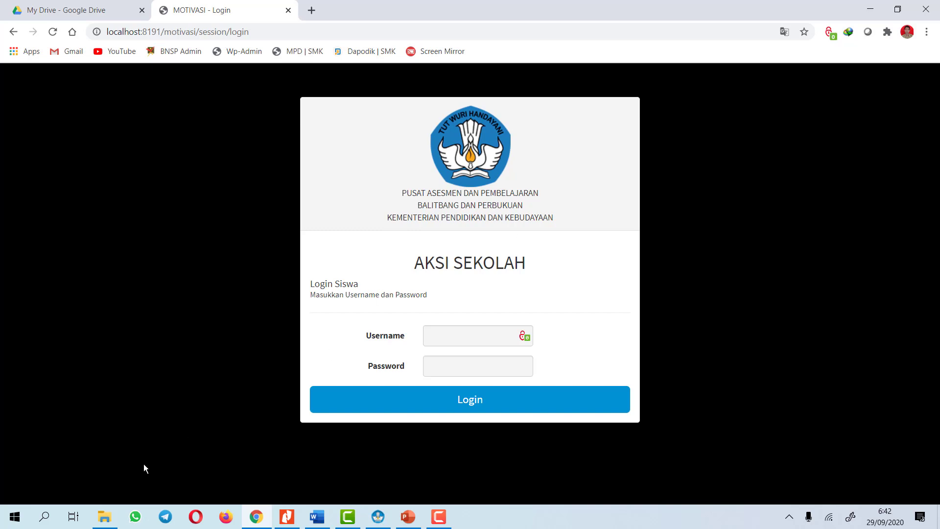
Browse to Motivasi PISA 2021\motivasi-pisa-2020-v.2020.09.03\export\JAWABAN\AKSI_SEKOLAH and widen the Name column
mouse_move(113, 509)
left_click(119, 456)
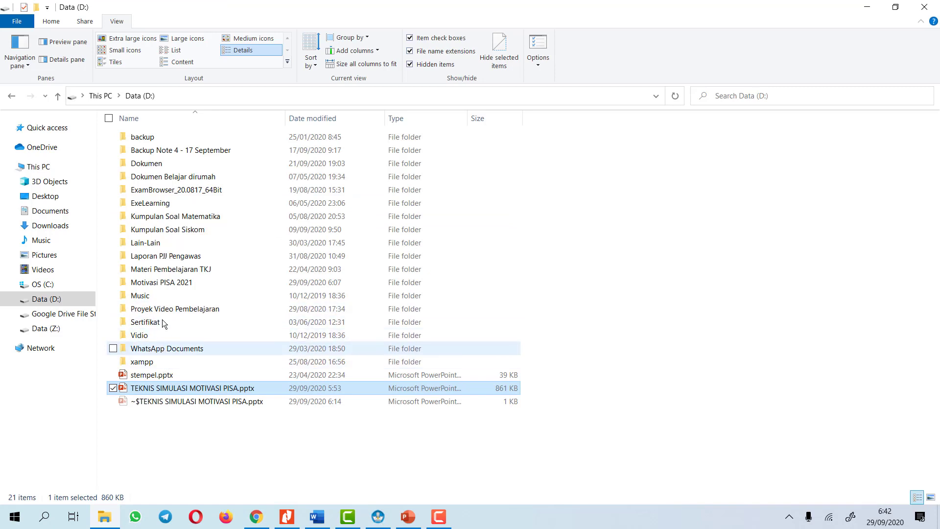
double_click(164, 283)
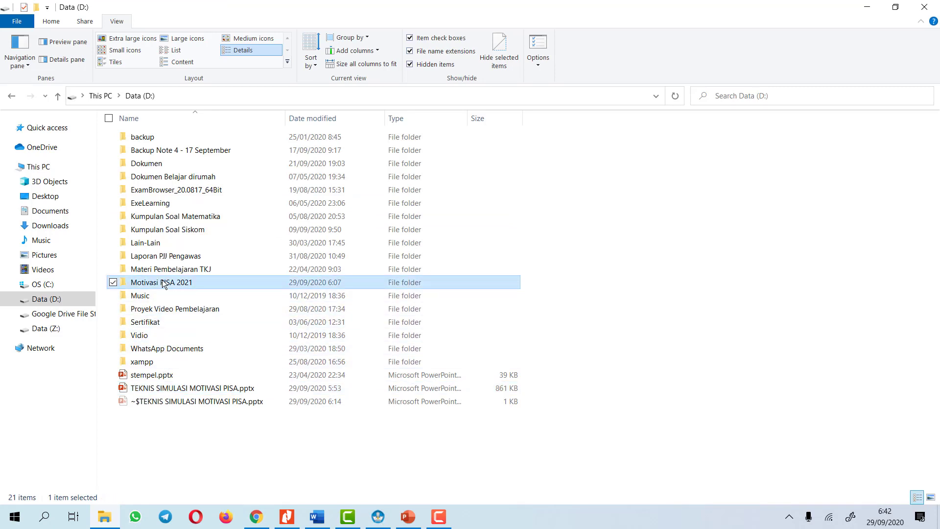
double_click(169, 137)
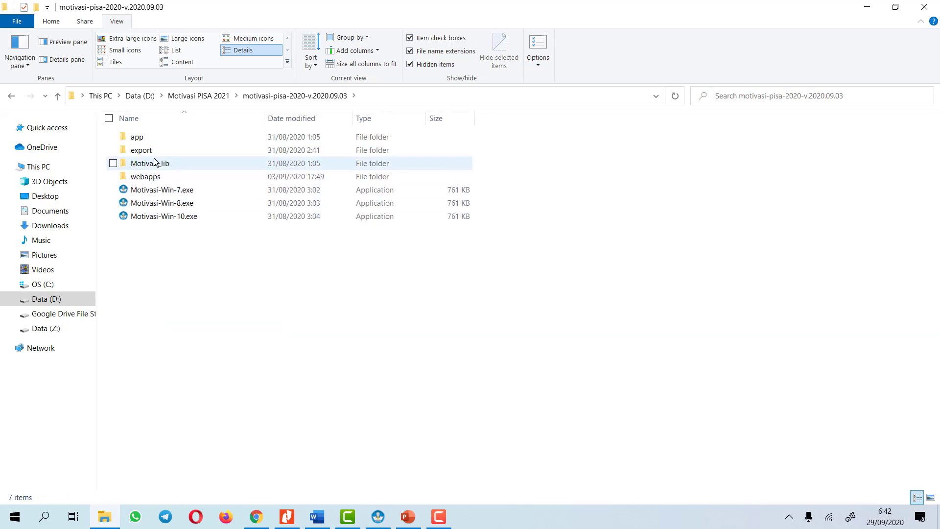
double_click(152, 151)
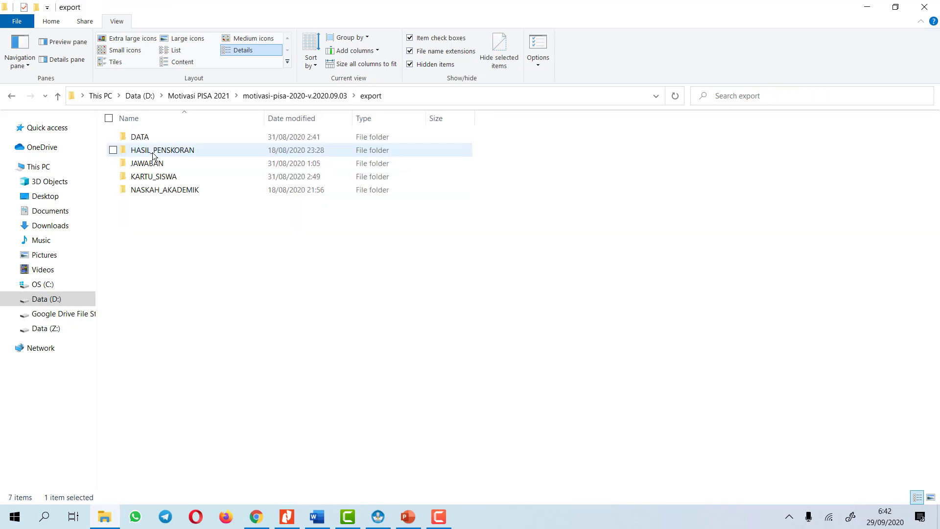
left_click(286, 97)
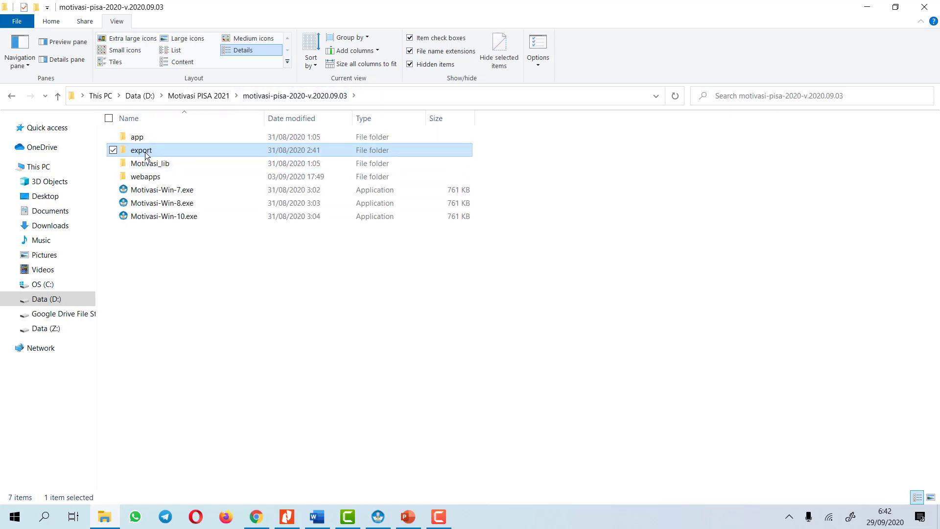
double_click(145, 152)
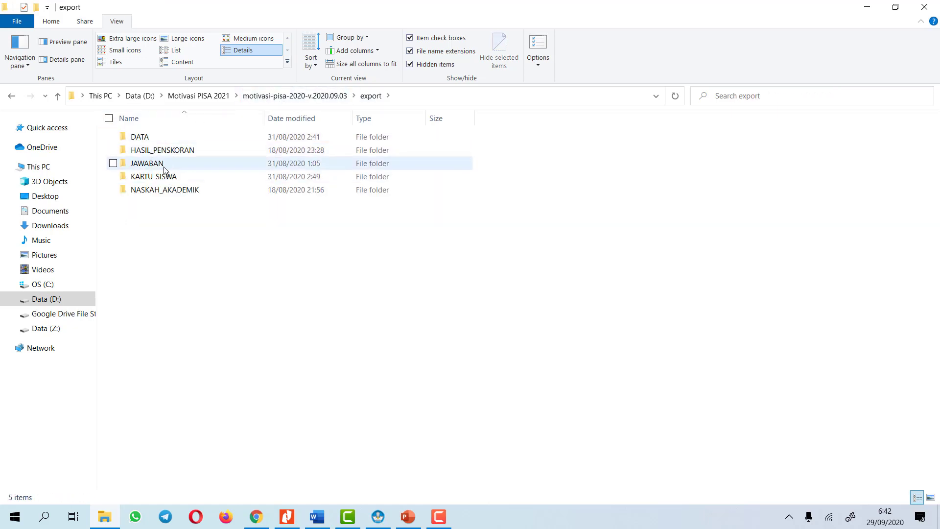
double_click(164, 167)
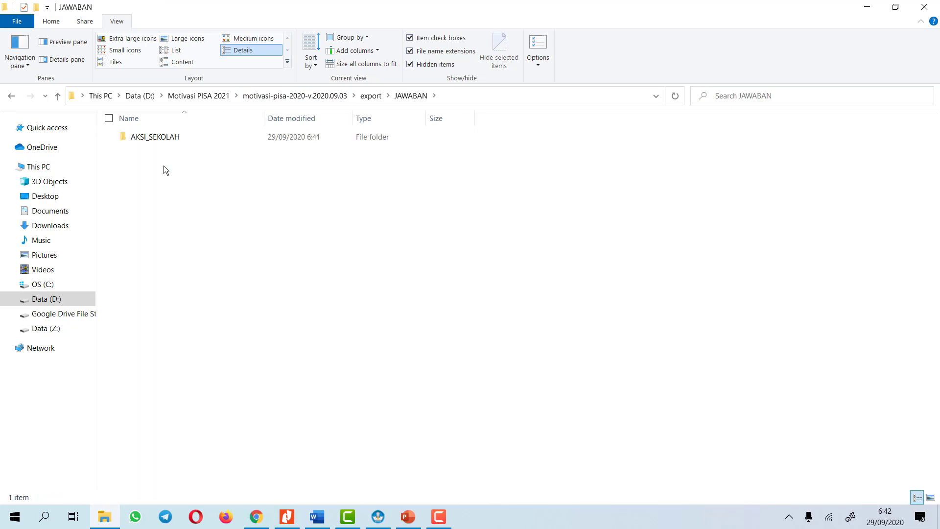
double_click(163, 139)
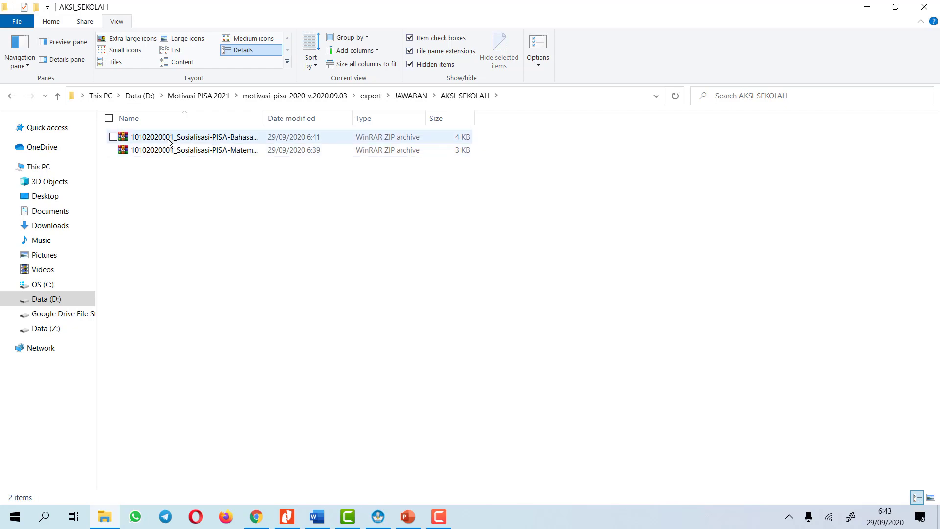
double_click(264, 116)
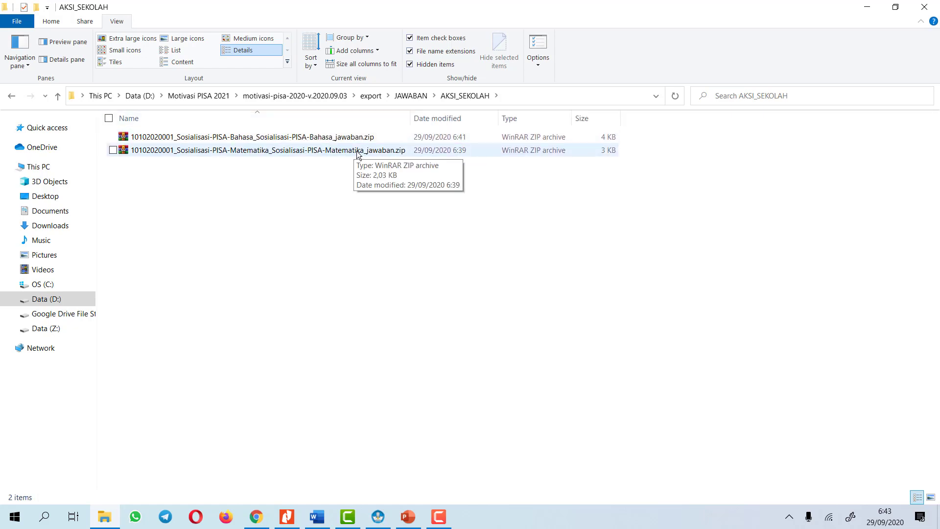
Box-select the Bahasa and Matematika answer ZIP archives in AKSI_SEKOLAH
left_click_drag(174, 176, 226, 128)
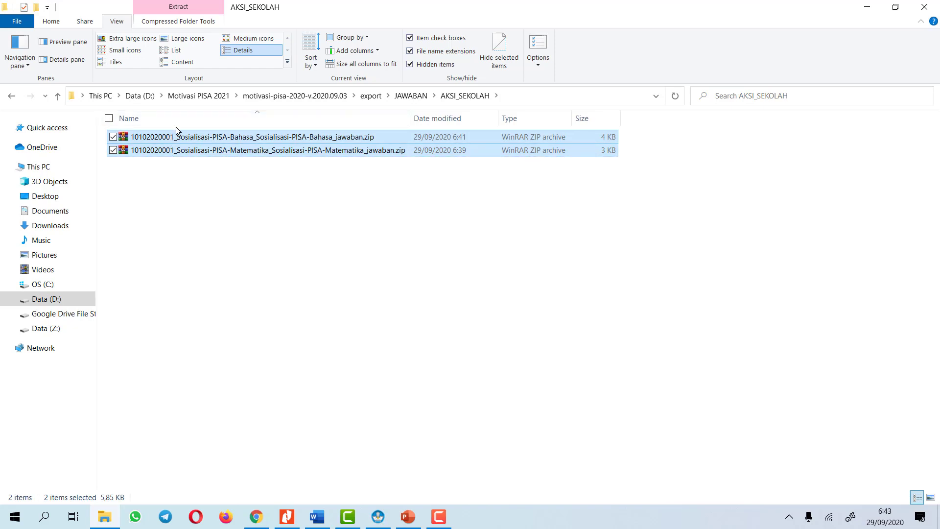
left_click(161, 182)
left_click_drag(148, 177, 201, 133)
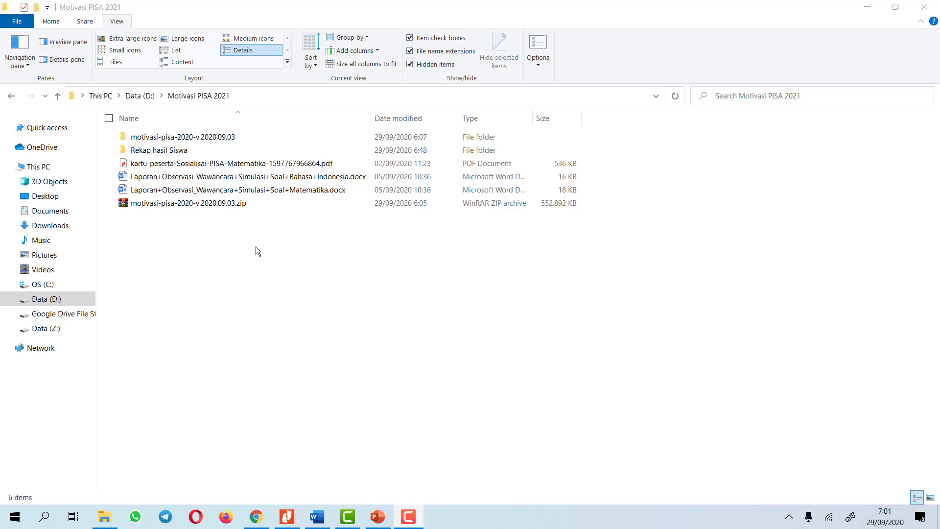
Recheck the export\JAWABAN\AKSI_SEKOLAH folder, then return to Motivasi PISA 2021
double_click(210, 137)
double_click(160, 152)
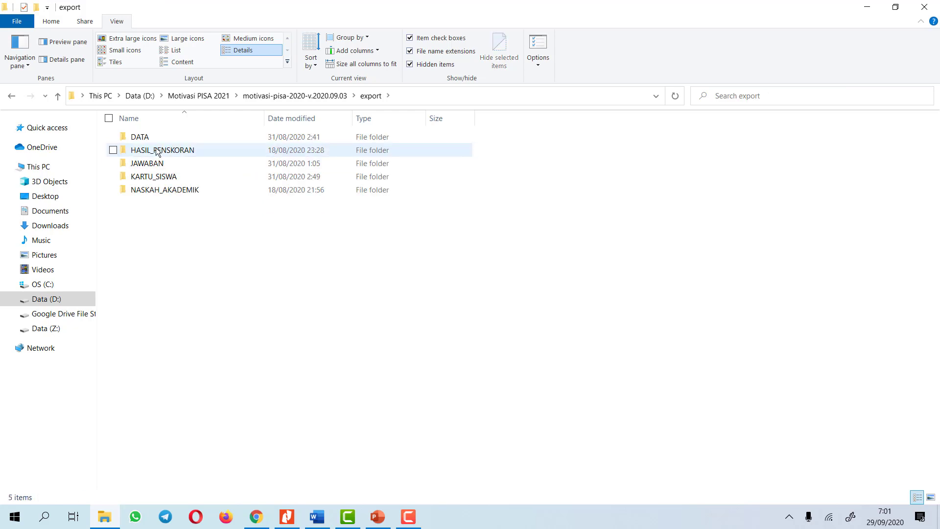
double_click(160, 163)
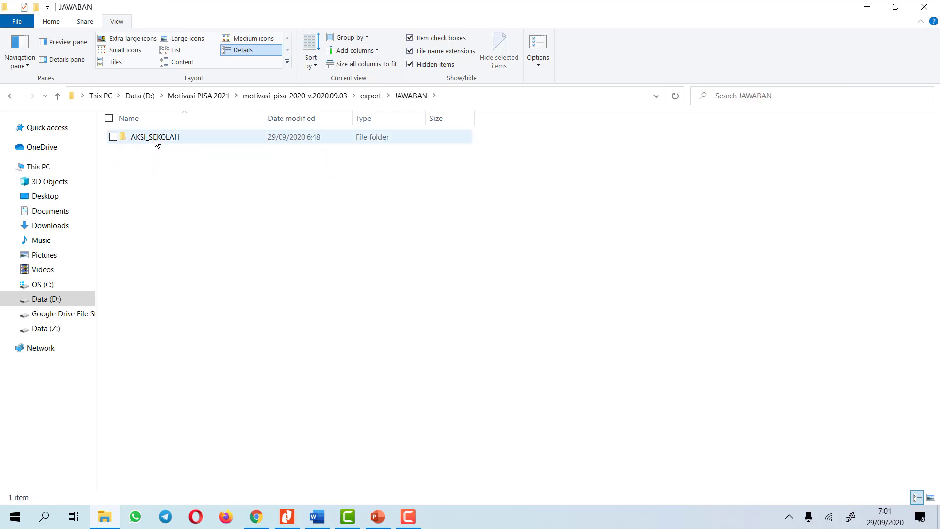
double_click(154, 138)
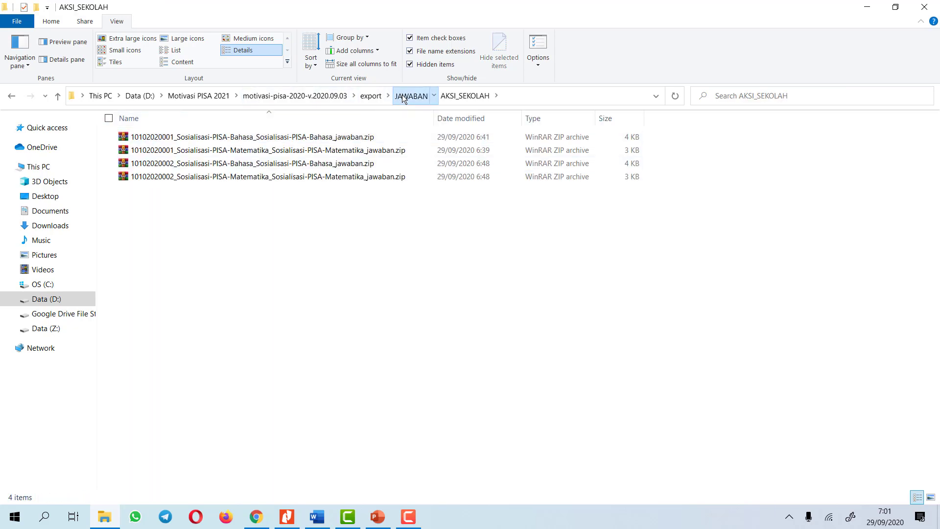
left_click(410, 96)
double_click(151, 137)
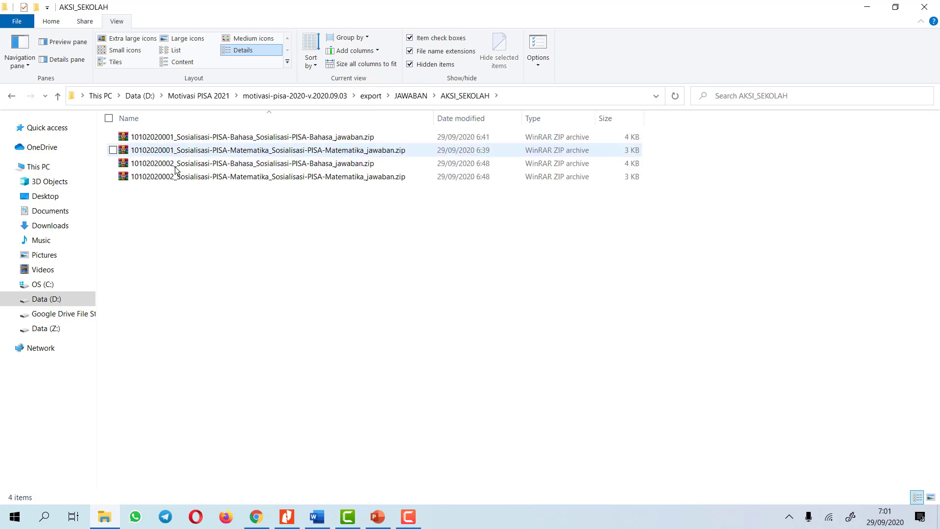
left_click(404, 95)
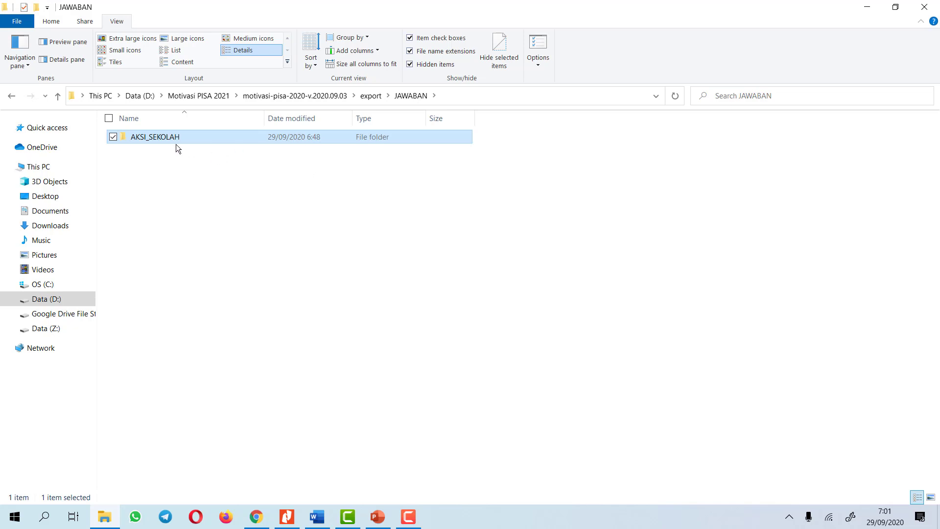
double_click(159, 137)
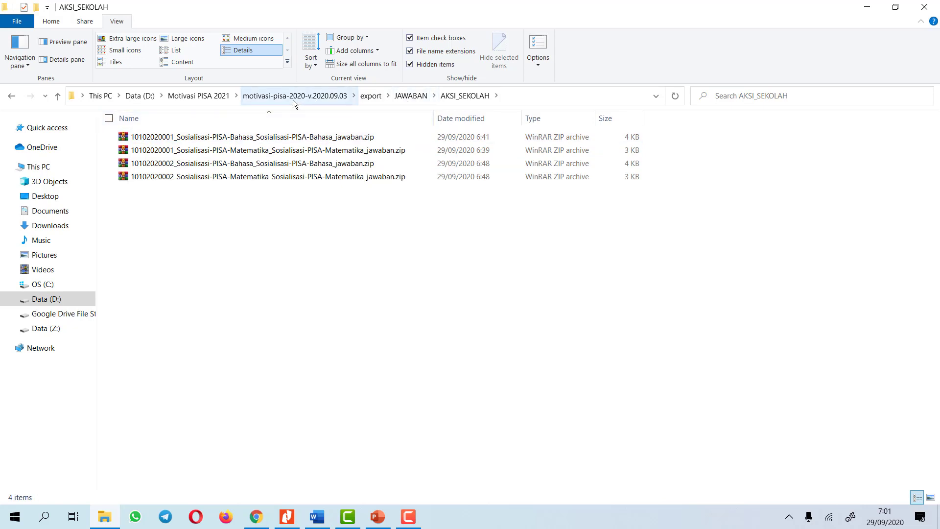
left_click(198, 96)
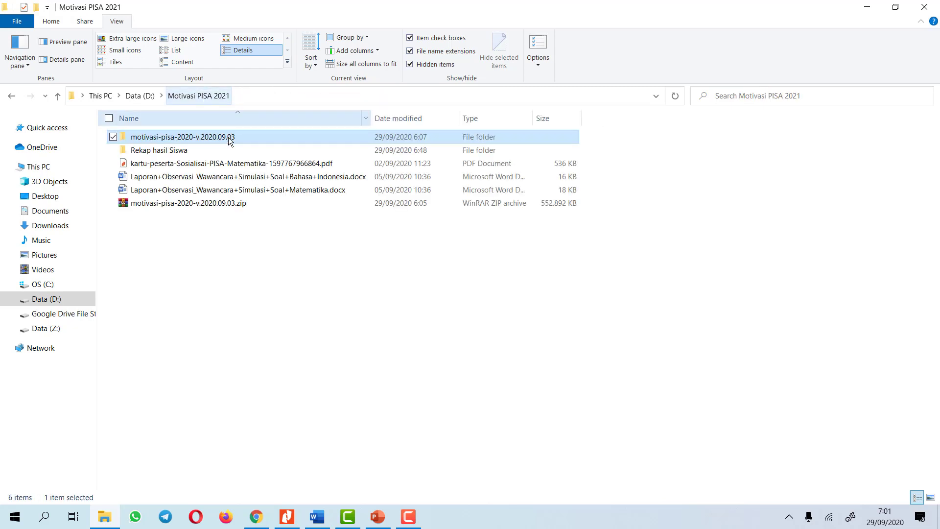
Create a new folder named Untuk Koreksi and select the motivasi-pisa-2020 program ZIP
left_click(161, 152)
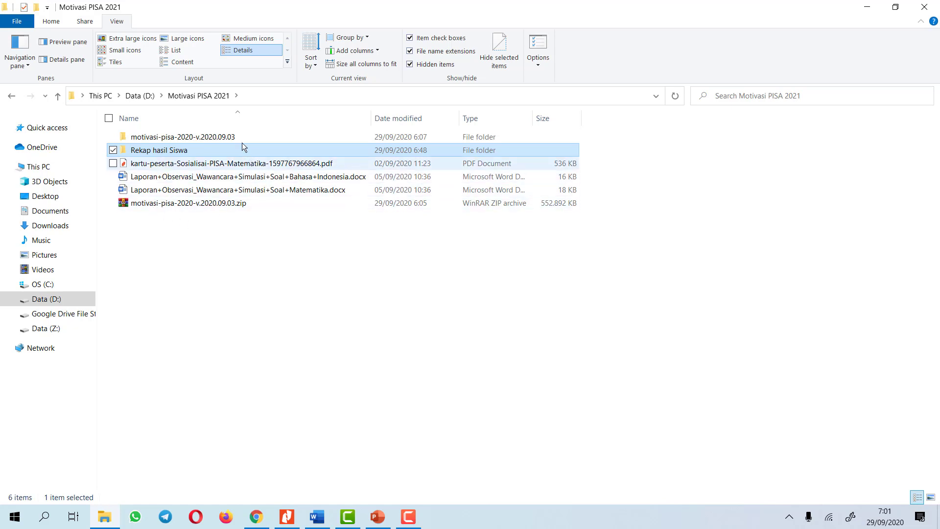
left_click(195, 291)
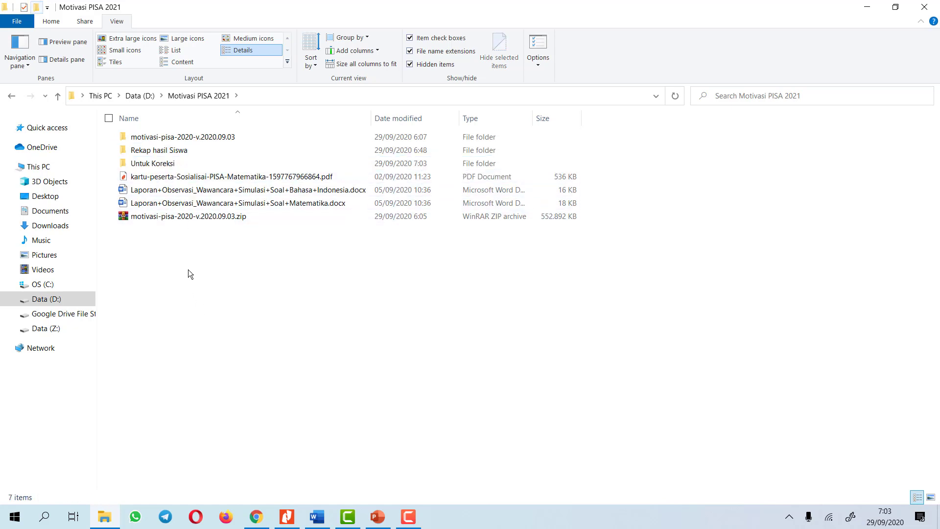
left_click(153, 219)
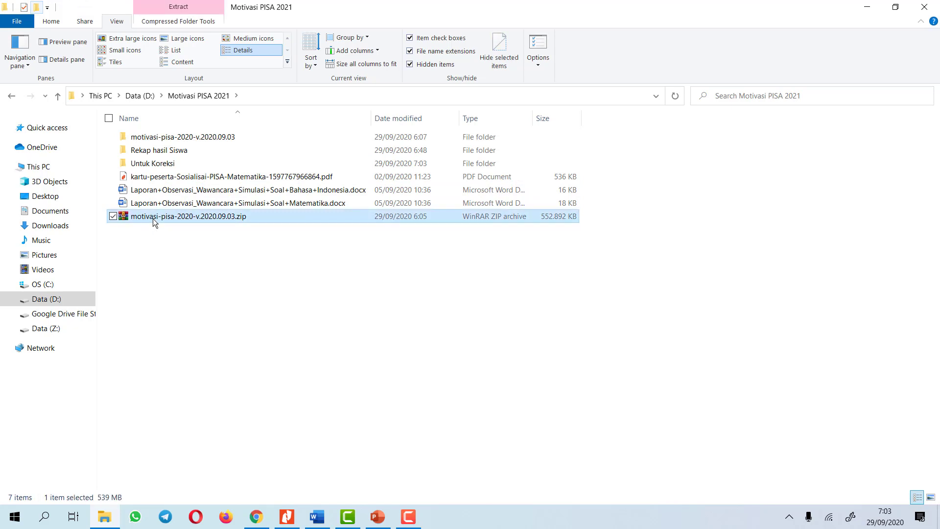
Extract motivasi-pisa-2020-v.2020.09.03.zip with WinRAR into D:\Motivasi PISA 2021\Untuk Koreksi
right_click(153, 218)
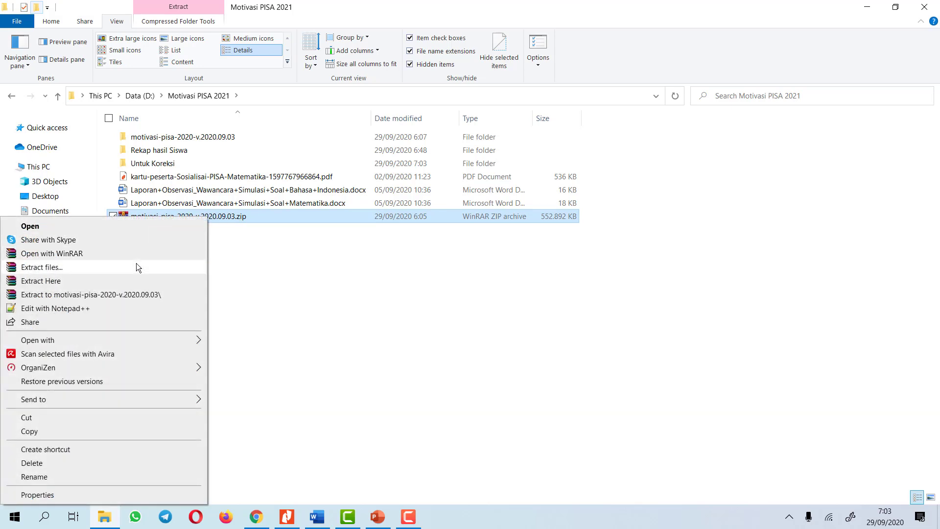
left_click(136, 263)
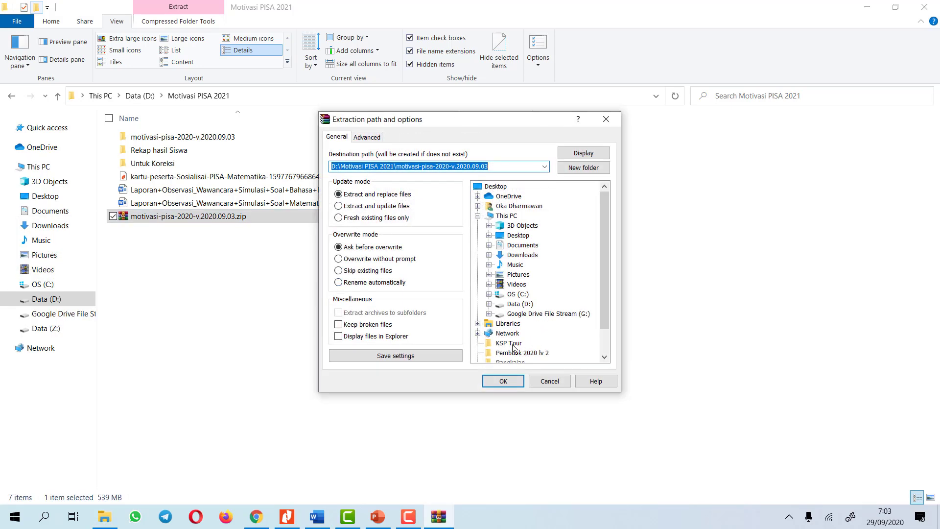
scroll(510, 341, "down", 1)
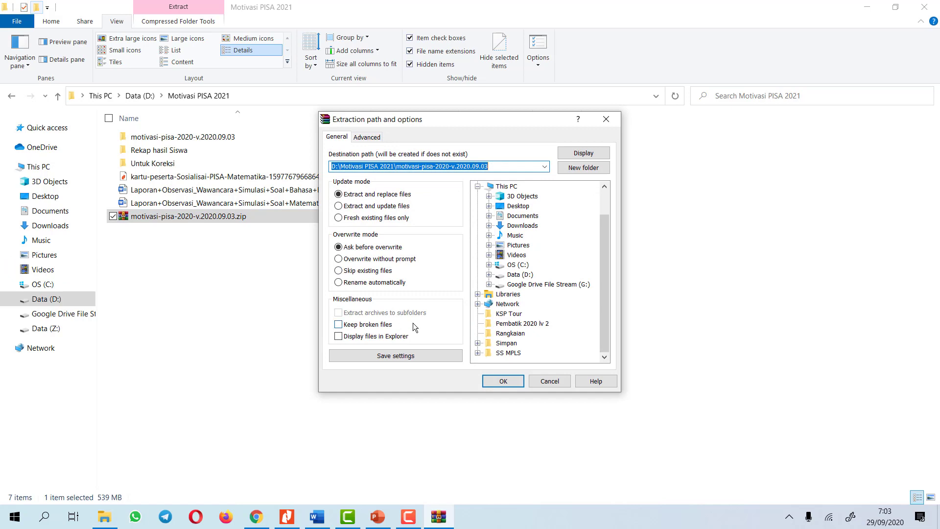
left_click(489, 274)
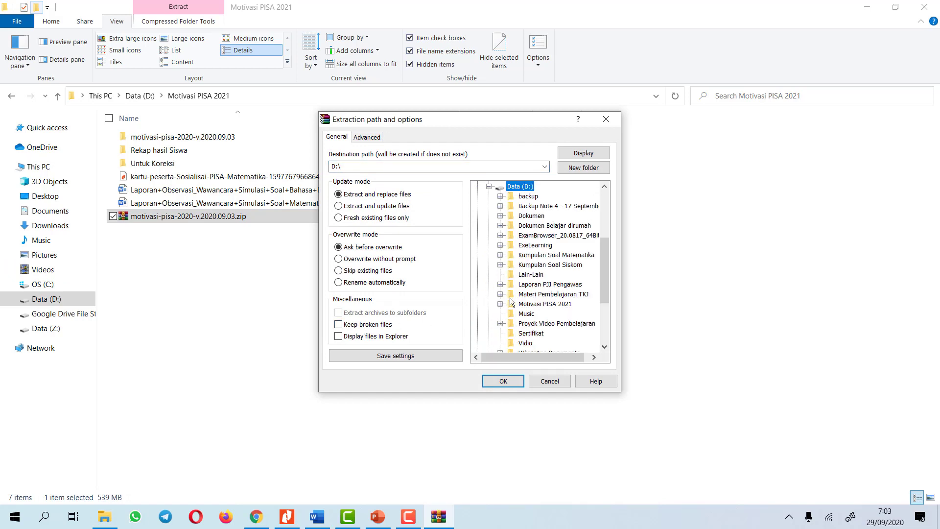
left_click(500, 303)
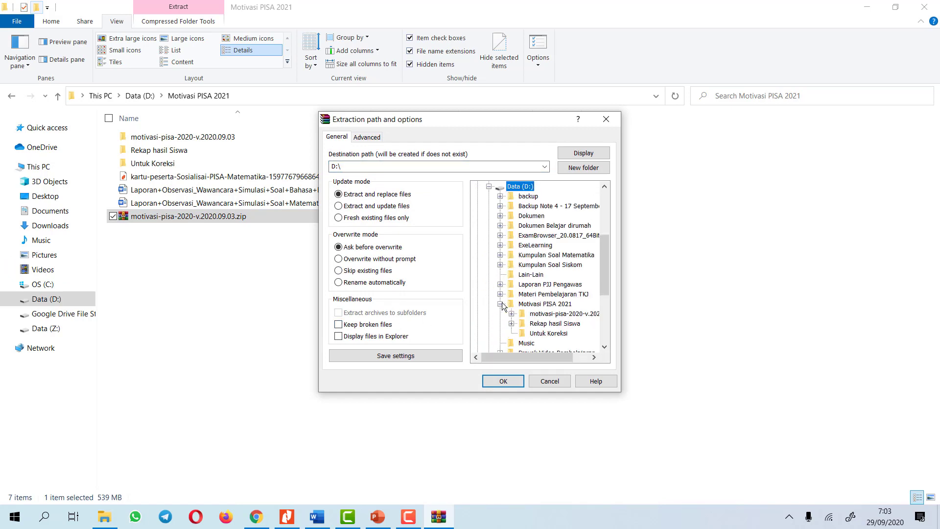
left_click(542, 333)
left_click(503, 380)
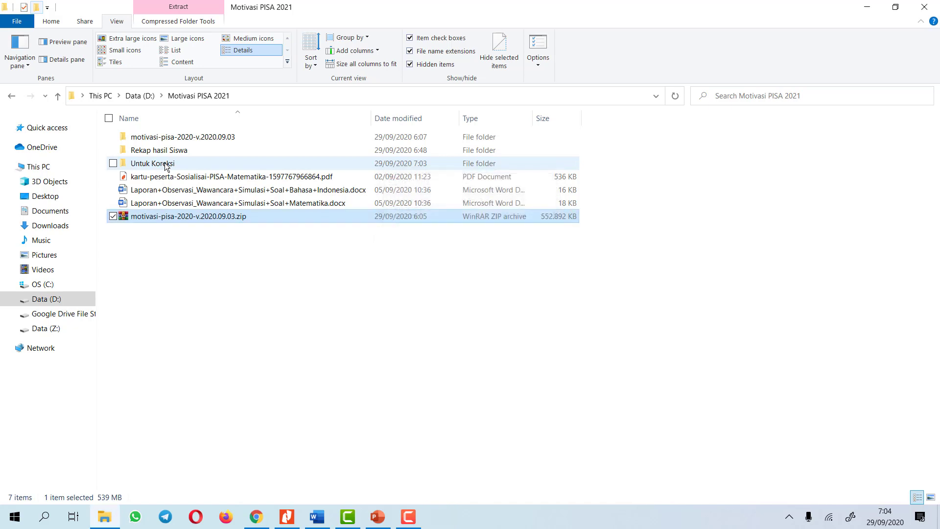
double_click(157, 164)
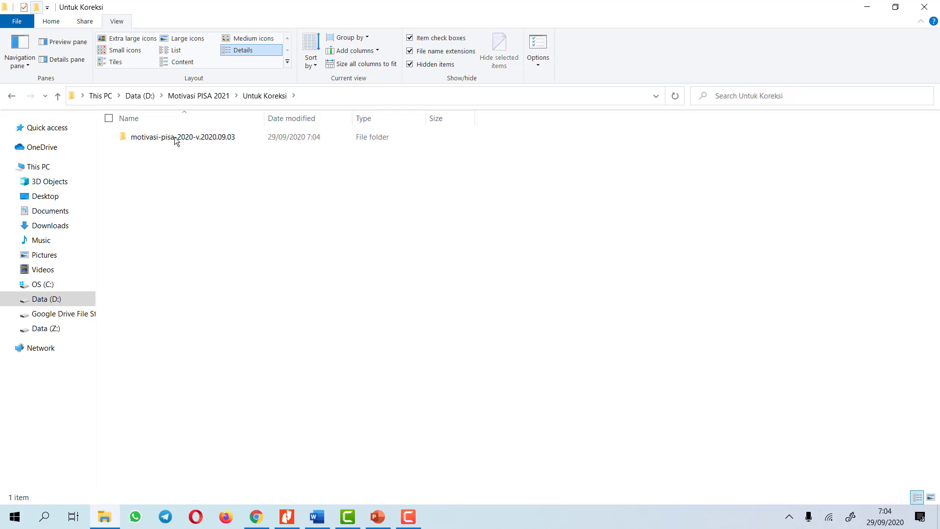
double_click(166, 137)
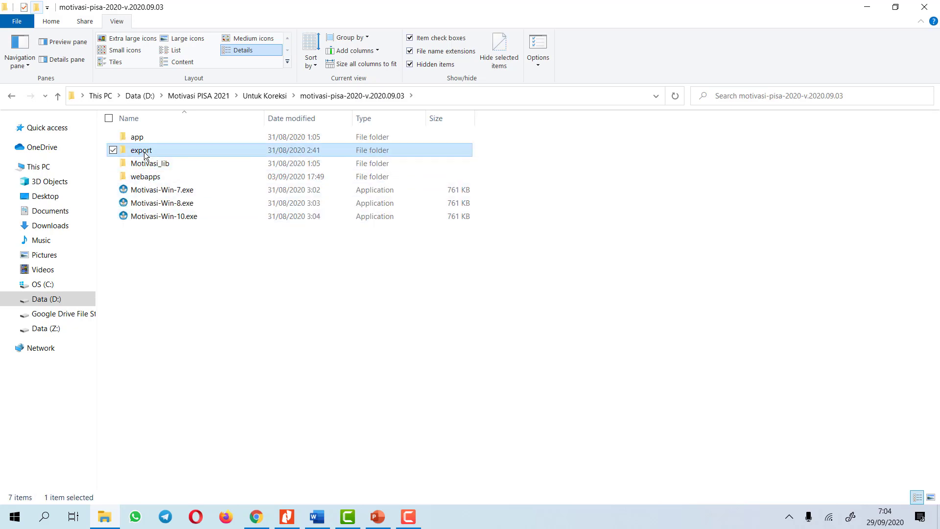
double_click(127, 150)
double_click(156, 164)
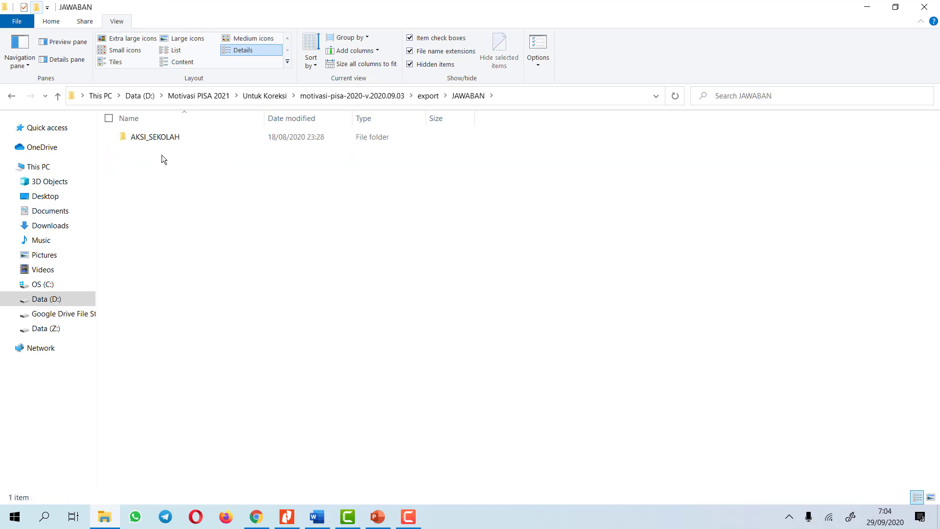
double_click(159, 139)
left_click(458, 96)
left_click(428, 96)
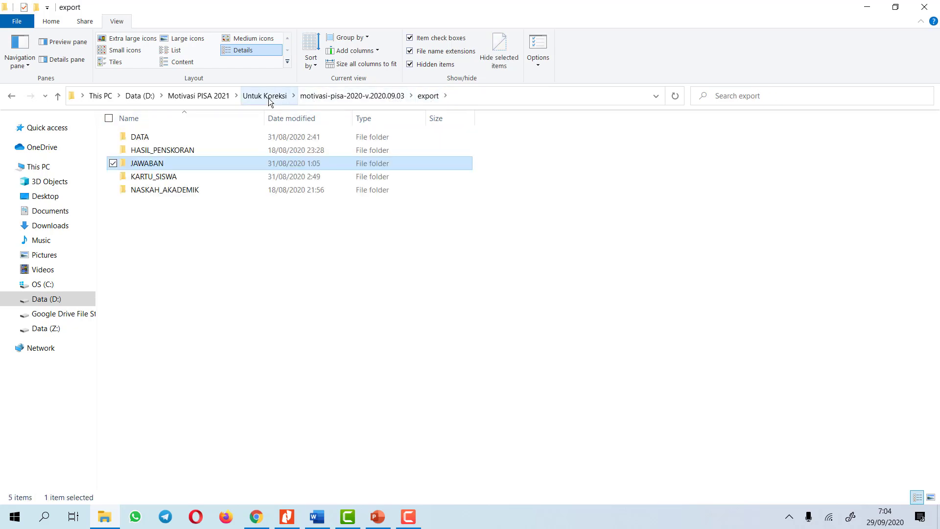
left_click(216, 96)
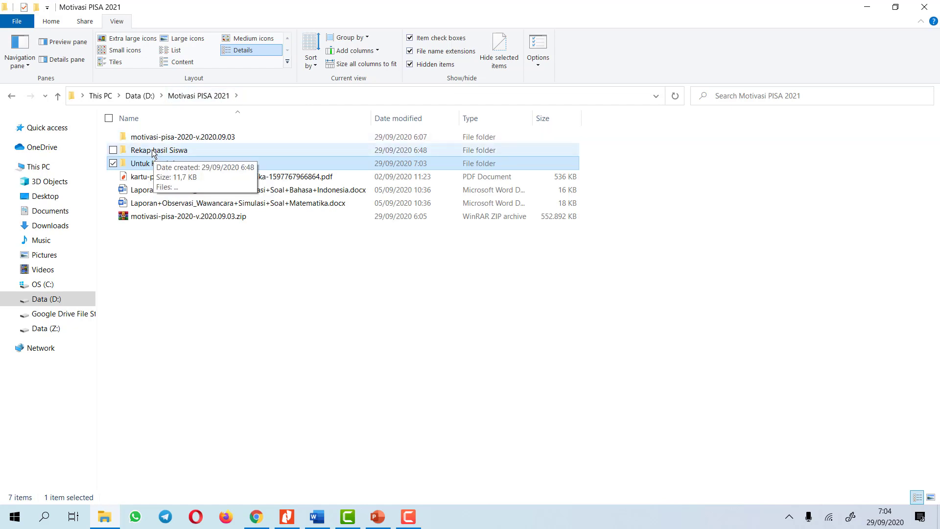
Select the four answer ZIPs in Rekap hasil Siswa and open Untuk Koreksi's export\JAWABAN\AKSI_SEKOLAH
double_click(151, 149)
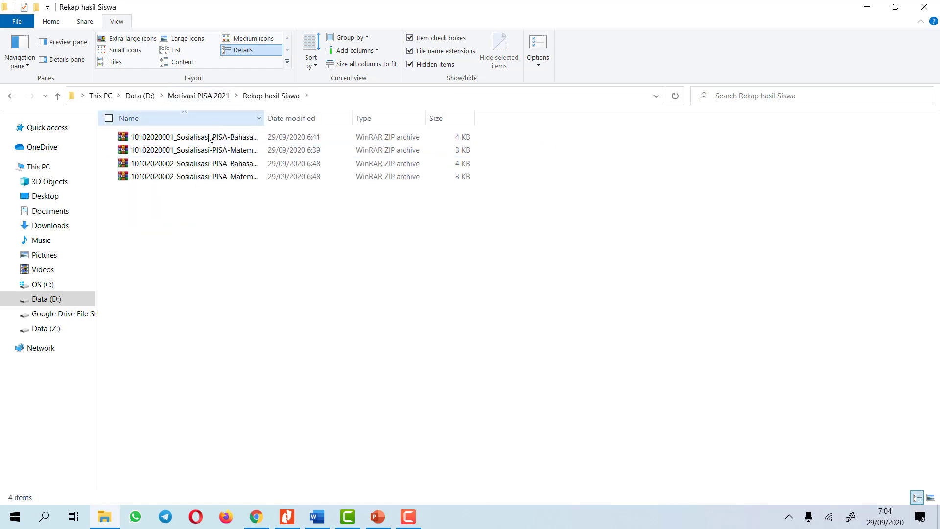
left_click_drag(166, 204, 213, 139)
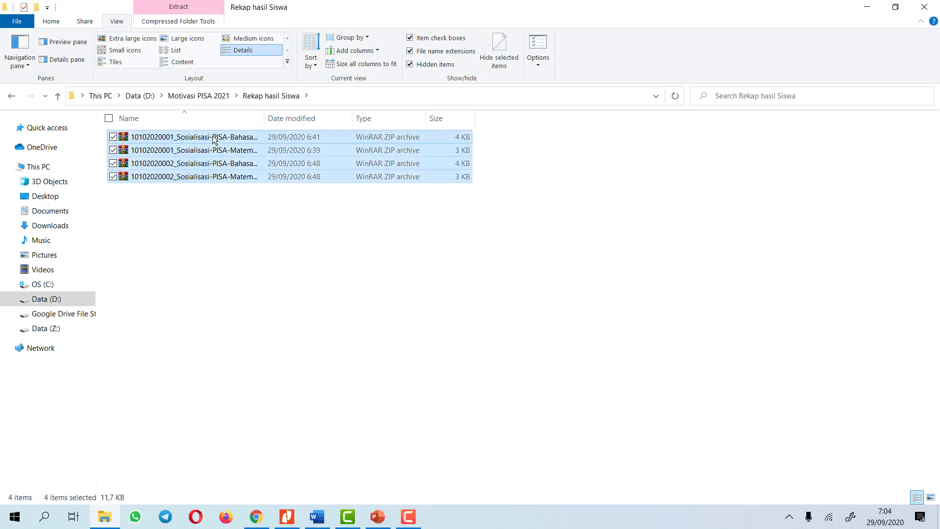
left_click(198, 95)
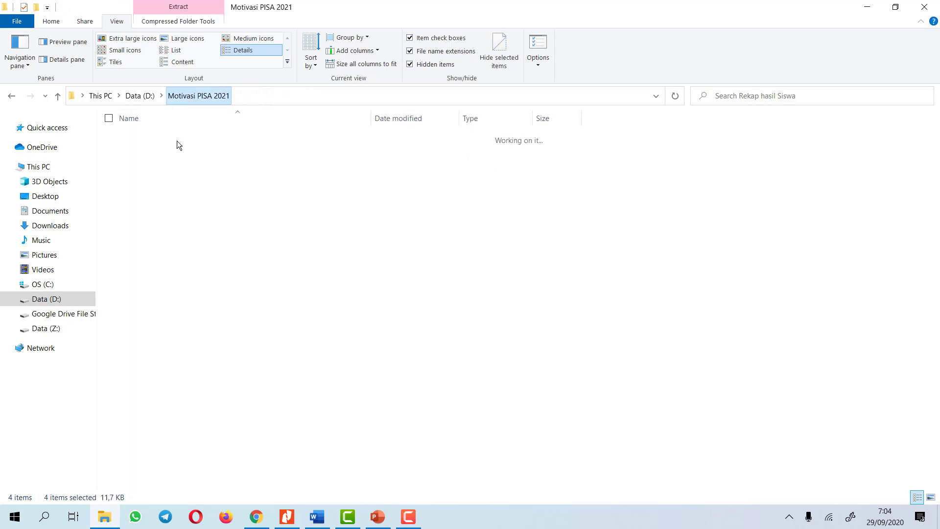
double_click(161, 164)
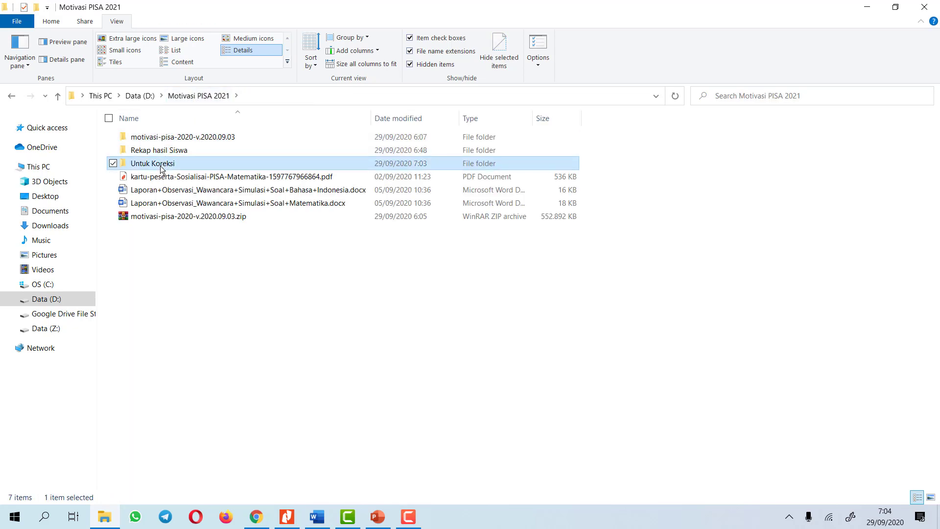
double_click(172, 138)
double_click(150, 151)
double_click(148, 164)
double_click(162, 138)
Paste the four answer ZIP files into AKSI_SEKOLAH and return to the extracted program folder
key("ctrl+v")
left_click(363, 249)
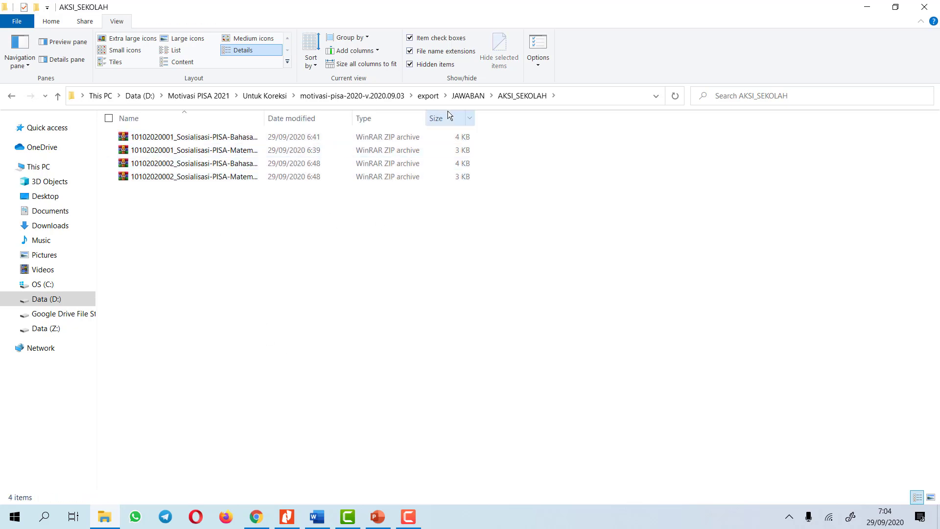
left_click(343, 96)
left_click(181, 224)
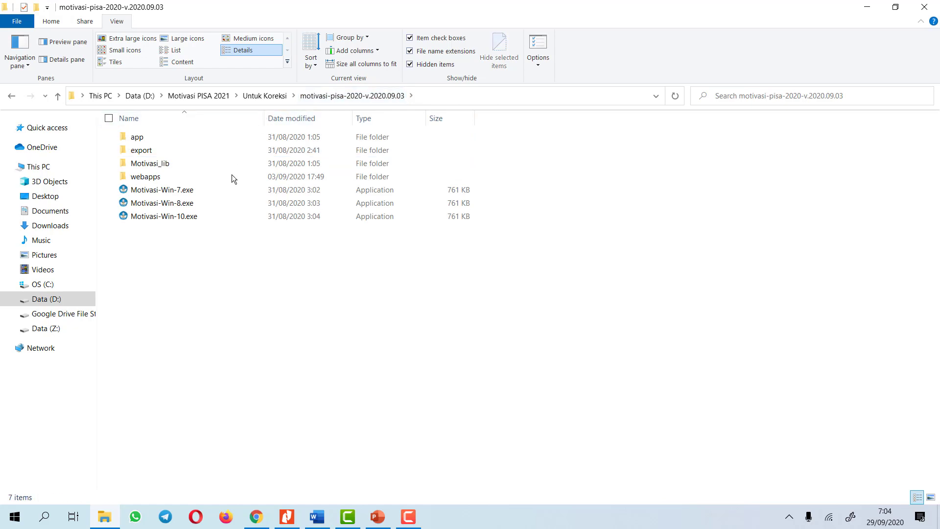
Launch Motivasi-Win-10.exe, allow it through the firewall, and open Masuk Petugas
left_click(164, 217)
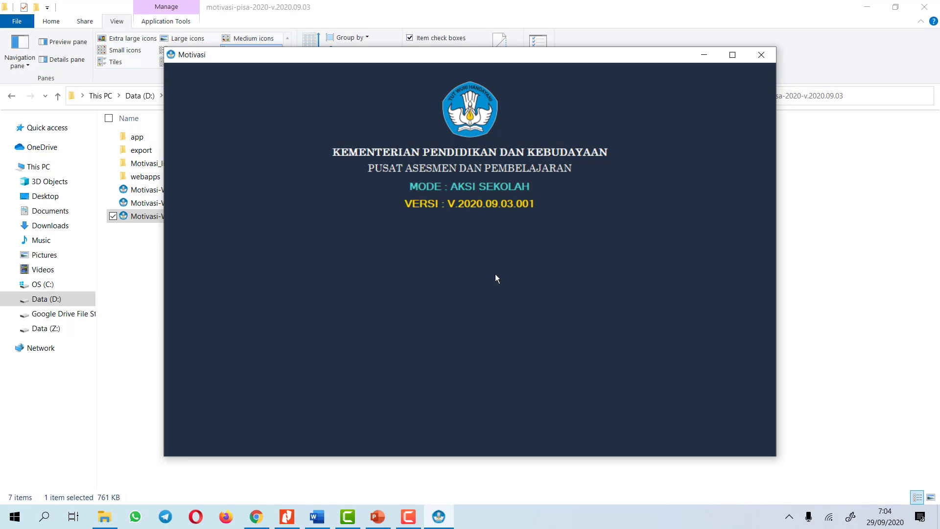
left_click(495, 277)
key("Return")
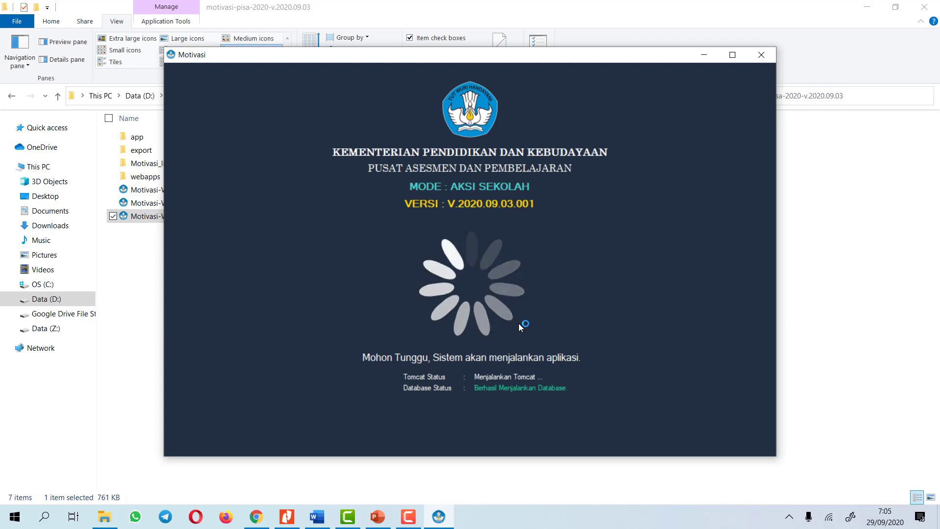
left_click(538, 367)
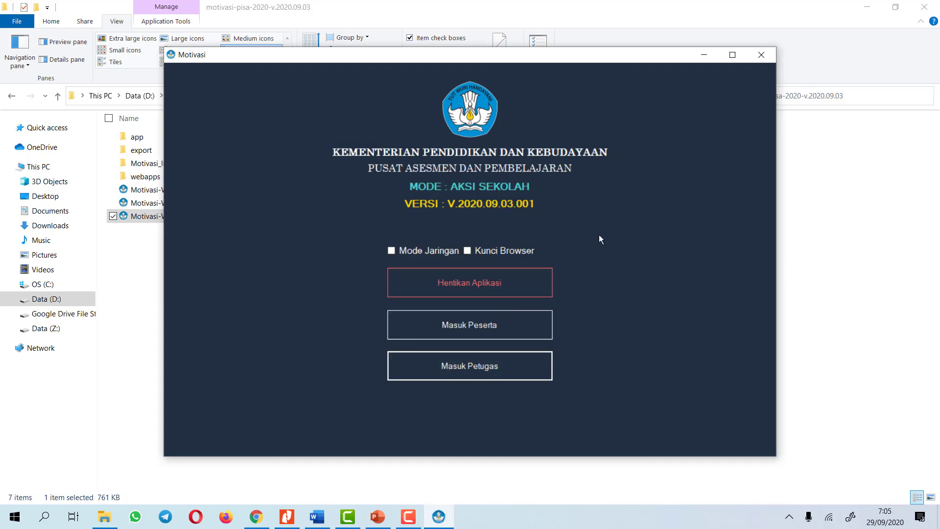
left_click(467, 368)
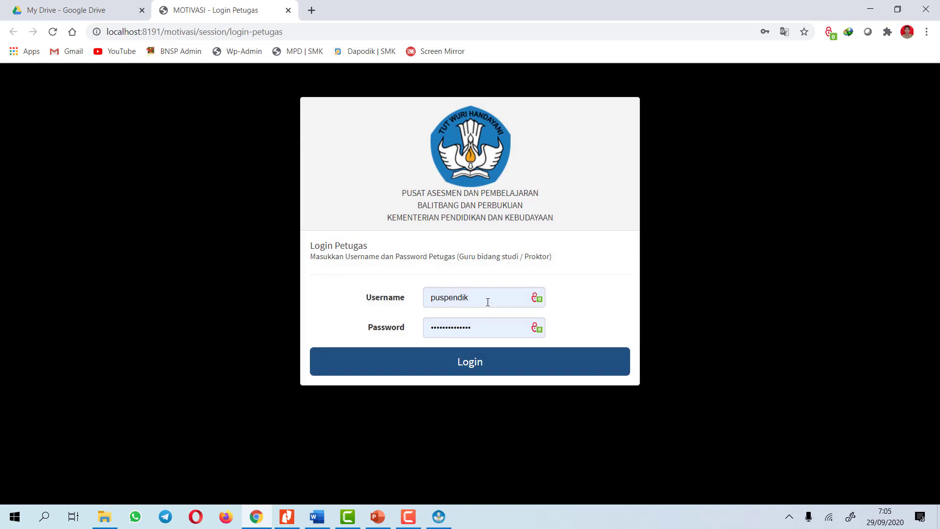
Enter the staff username and password, log in, and dismiss Chrome's save-password prompt
left_click(488, 302)
left_click(479, 326)
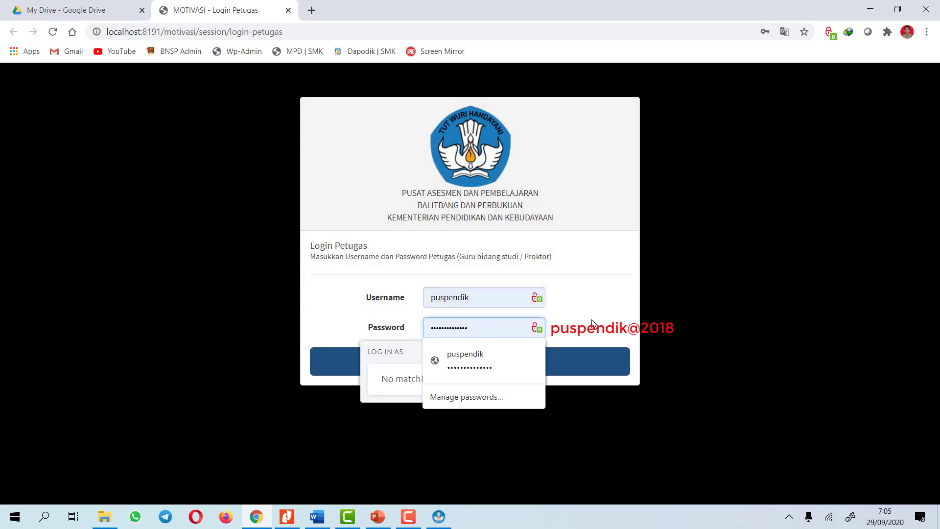
left_click(592, 320)
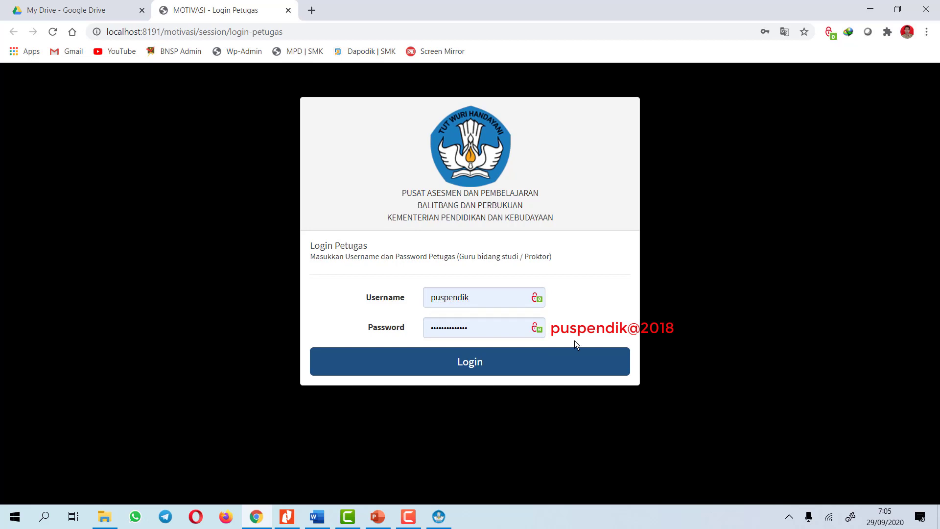
left_click(470, 360)
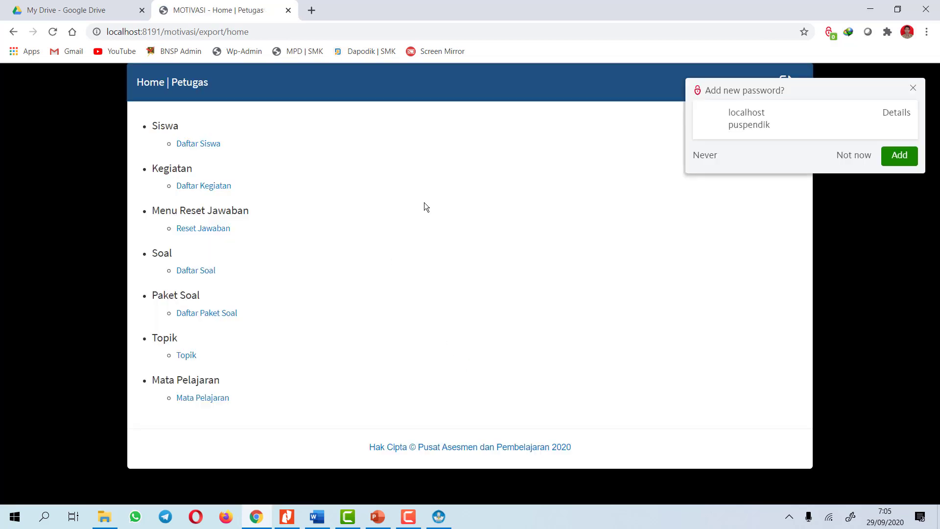
left_click(913, 89)
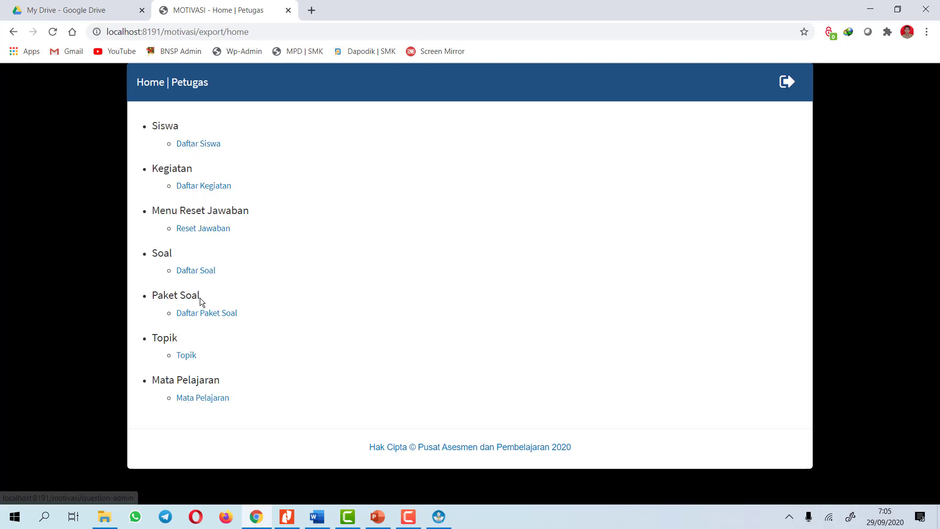
Preview question PS079-A-Q01 from Daftar Soal, close it, then go to Daftar Kegiatan
left_click(198, 270)
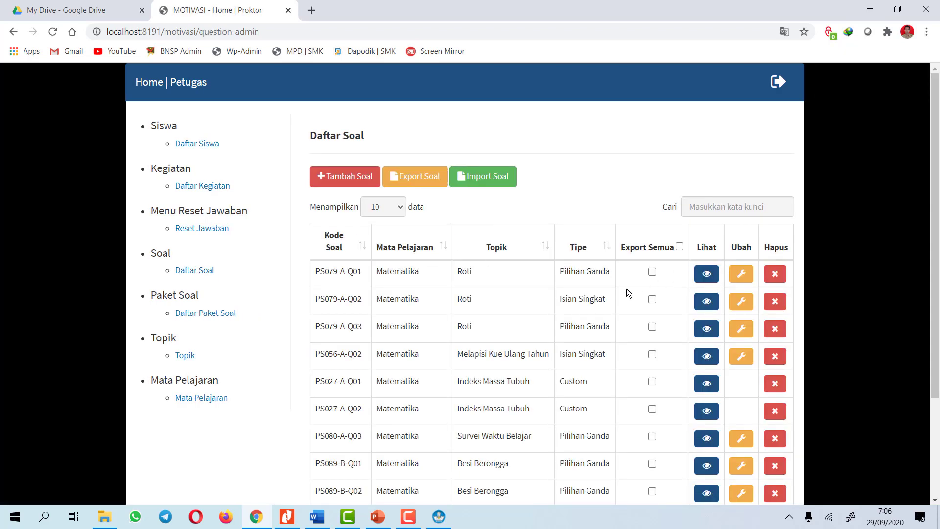
left_click(706, 273)
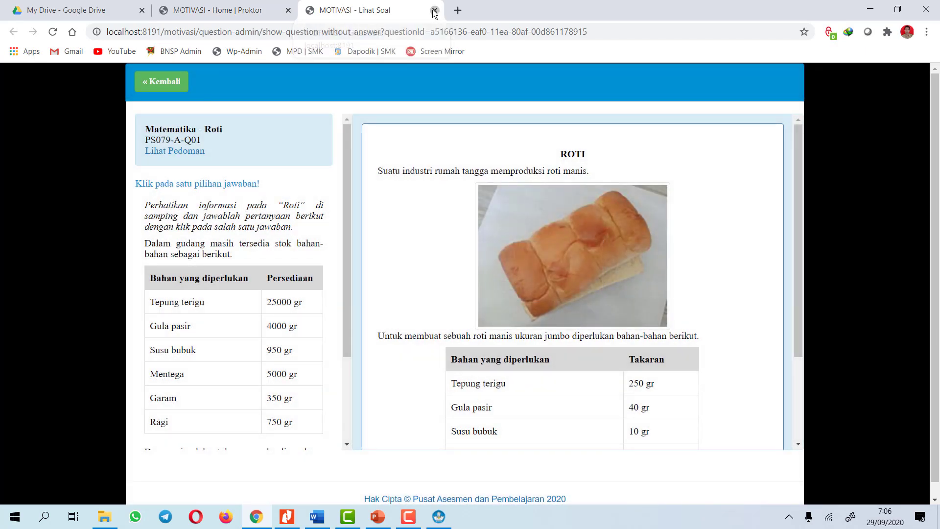
left_click(434, 11)
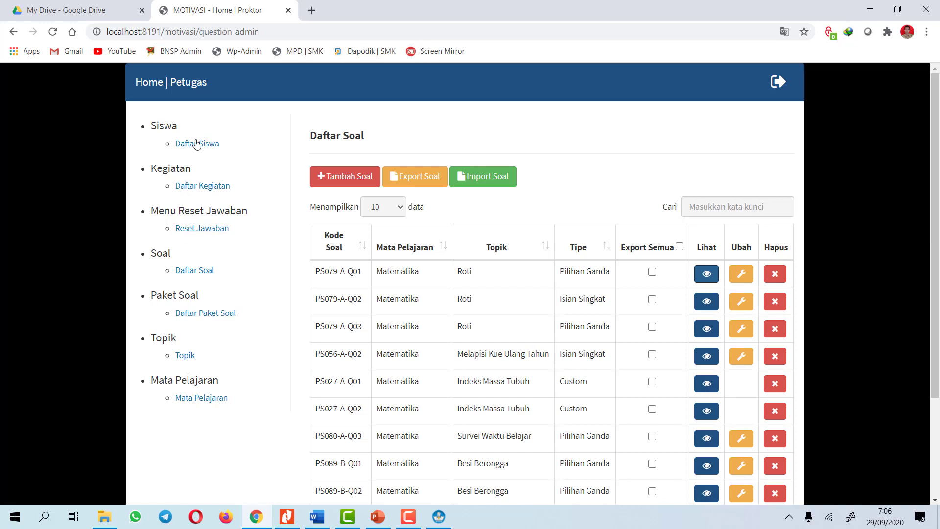
left_click(203, 191)
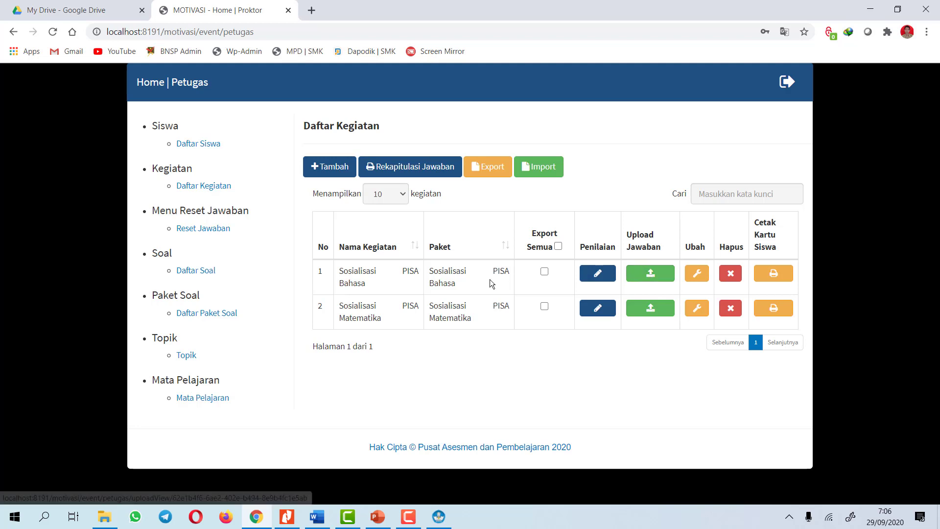
Start a Bahasa answer upload and browse to D:\…\export\JAWABAN\AKSI_SEKOLAH
left_click(650, 278)
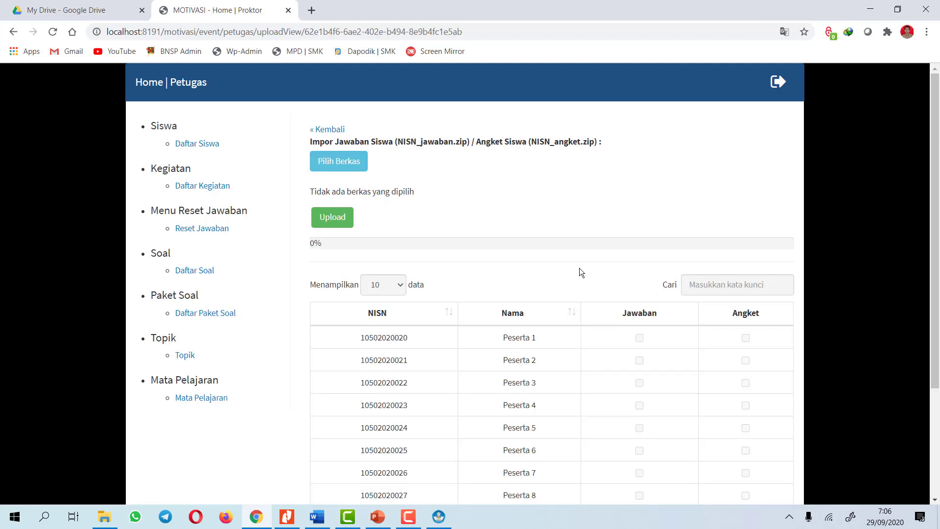
left_click(348, 166)
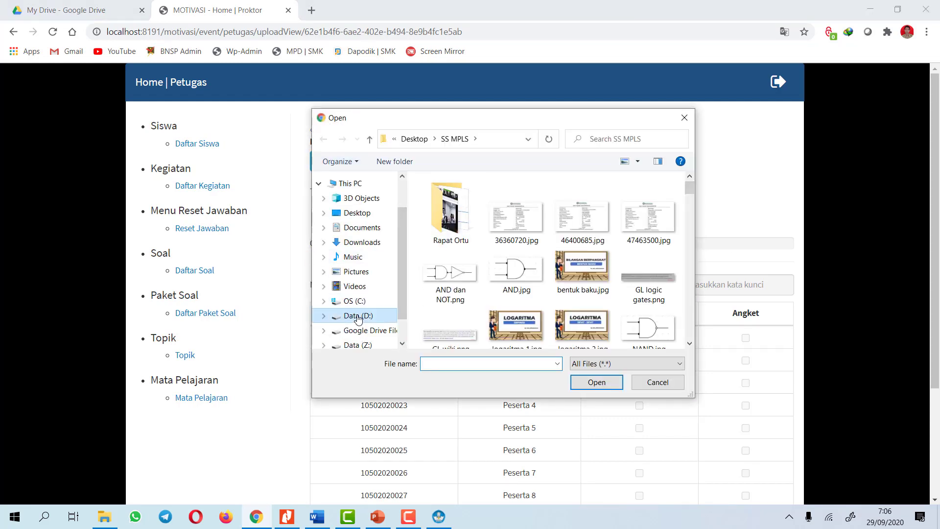
left_click(358, 315)
double_click(468, 307)
double_click(472, 224)
double_click(460, 201)
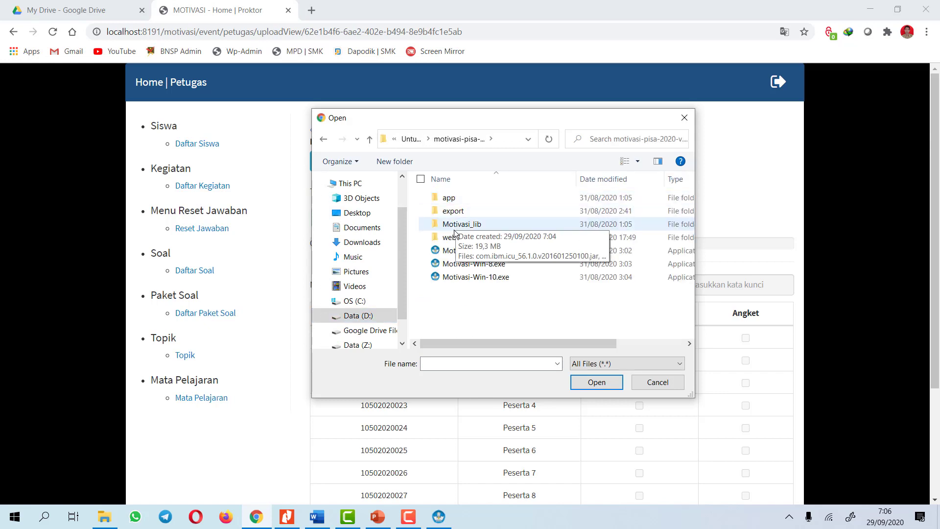
double_click(450, 214)
double_click(455, 224)
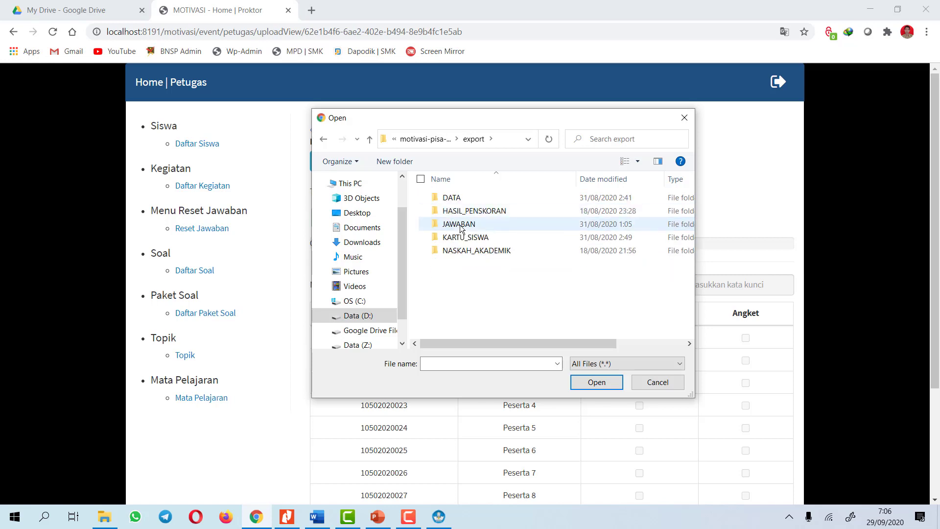
left_click(465, 198)
double_click(463, 199)
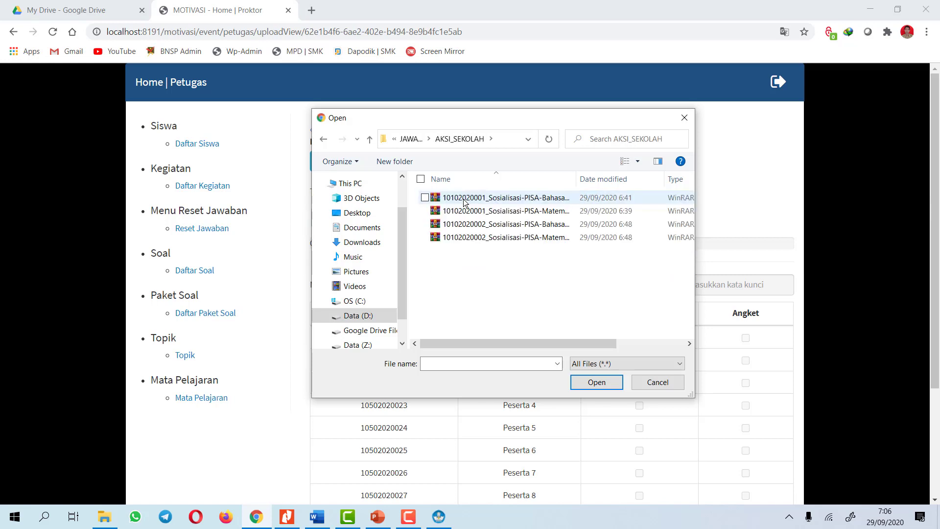
Select both students' Bahasa answer zips and upload them
left_click(470, 197)
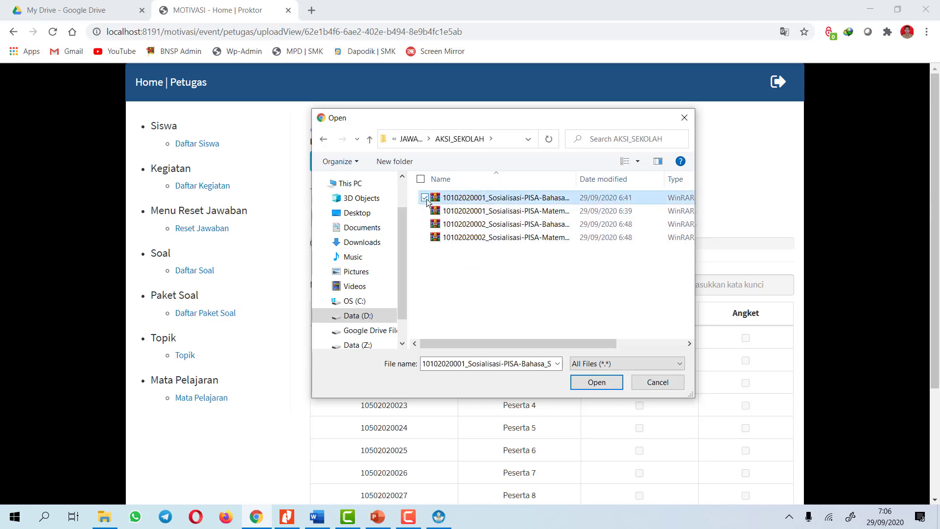
left_click(538, 224, "ctrl")
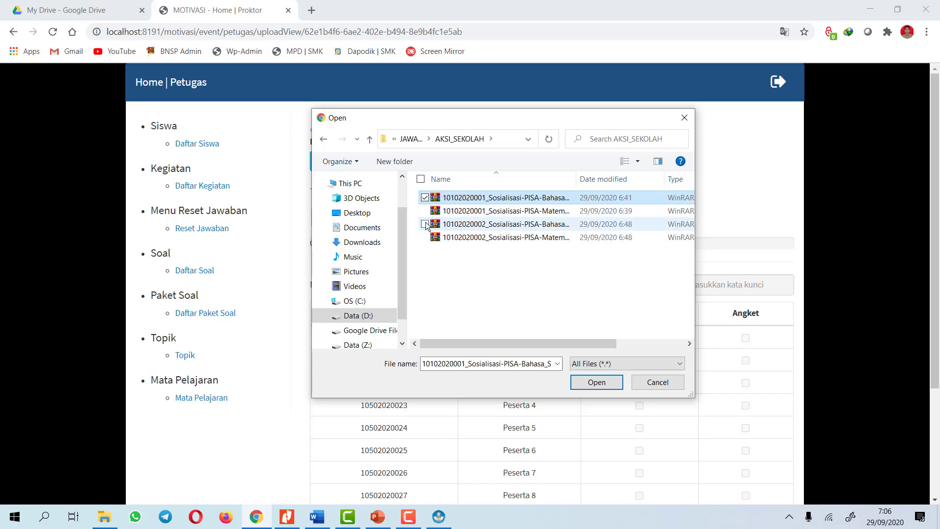
left_click(597, 381)
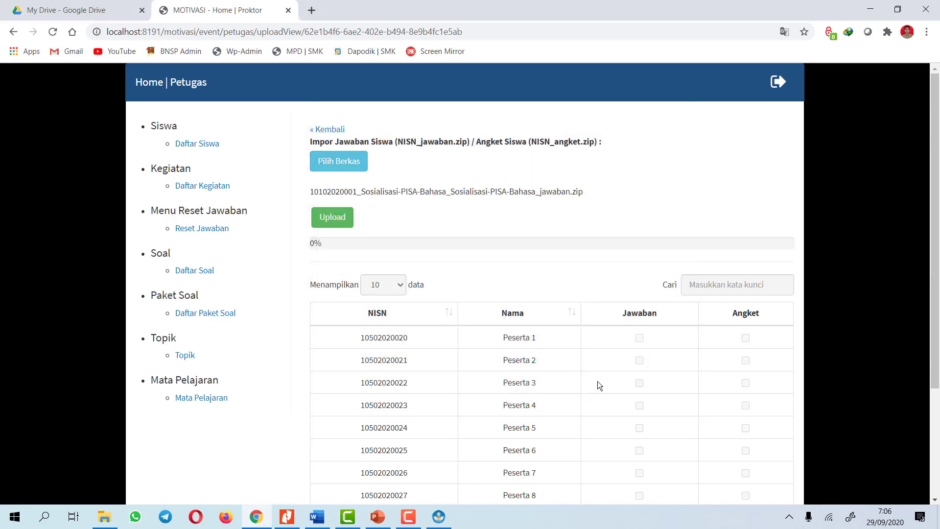
left_click(342, 218)
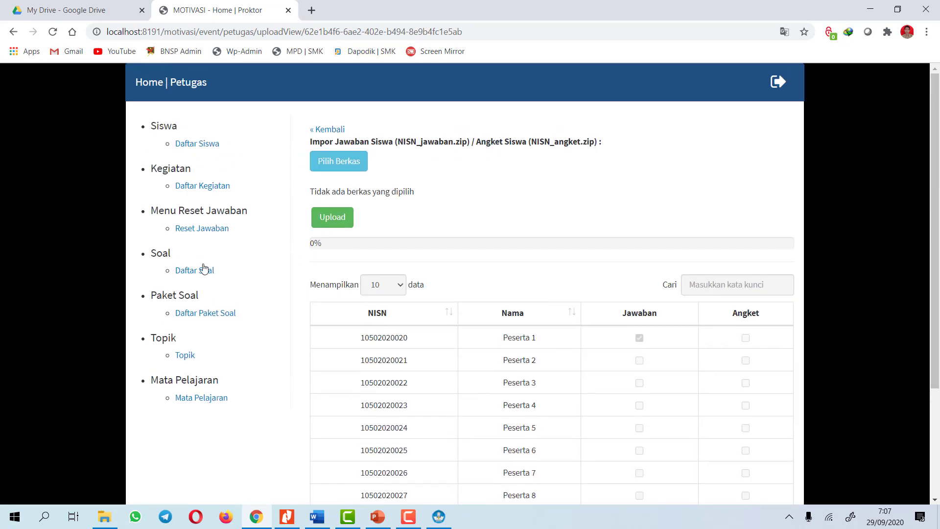
Upload both students' Matematika answer zips to Sosialisasi PISA Matematika
left_click(202, 186)
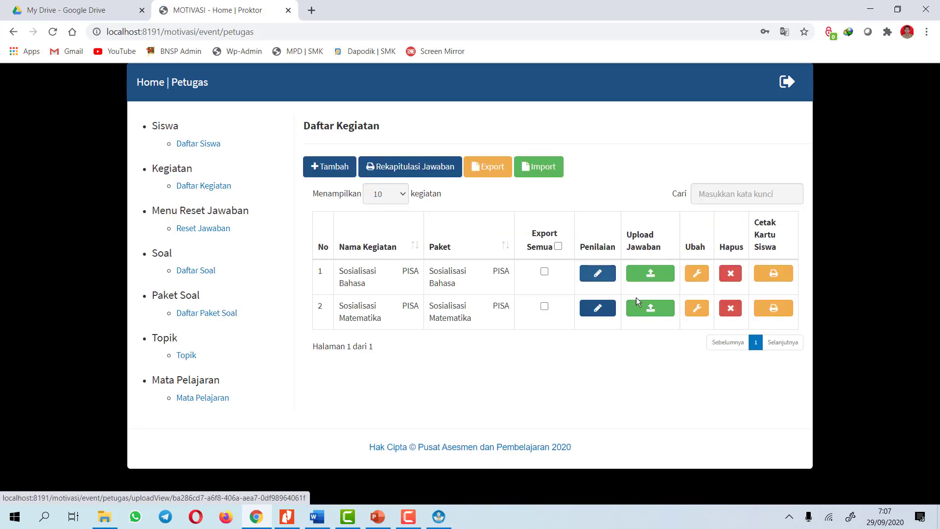
left_click(649, 309)
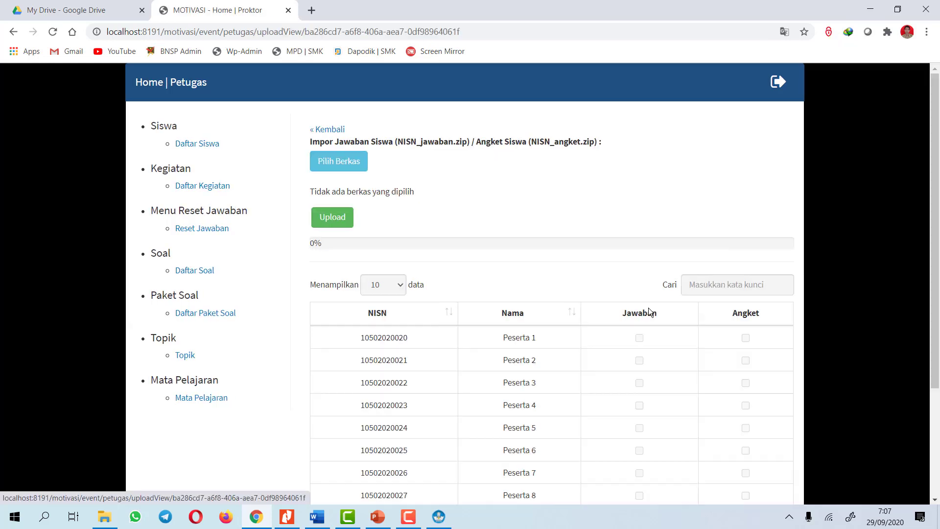
left_click(351, 165)
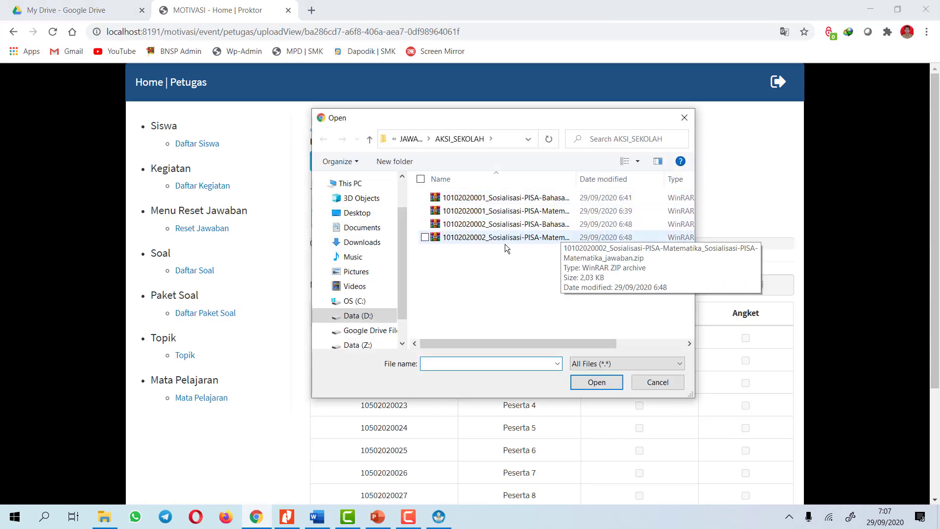
left_click(425, 237)
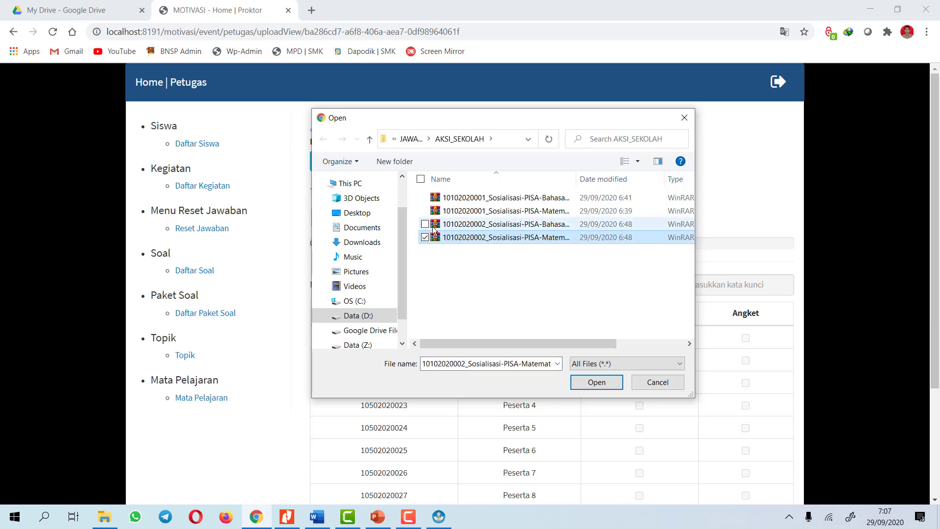
left_click(425, 210)
left_click(592, 383)
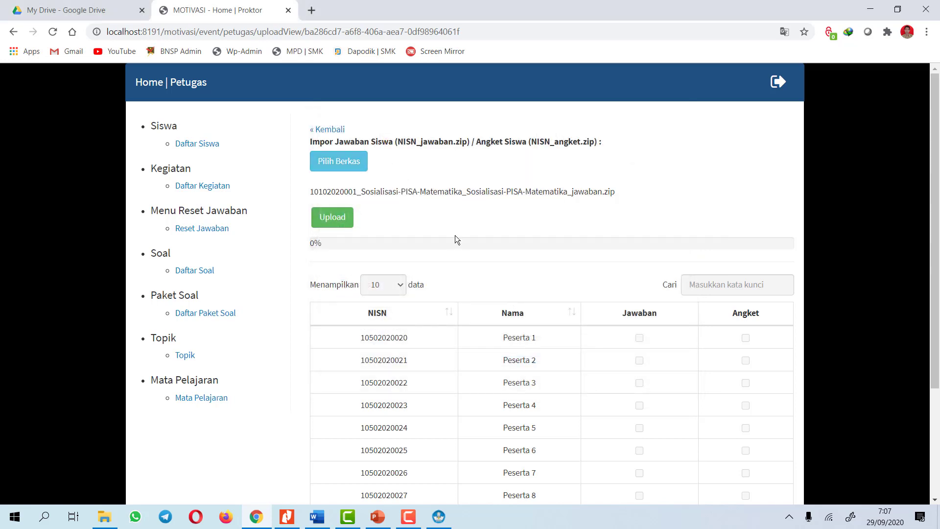
left_click(342, 218)
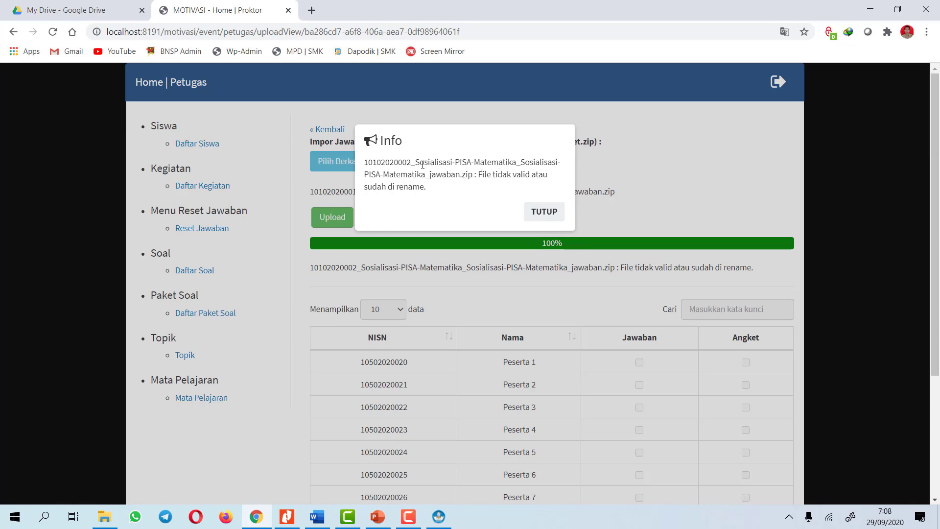
Dismiss the invalid-file notice and return to the Daftar Kegiatan list
left_click(543, 211)
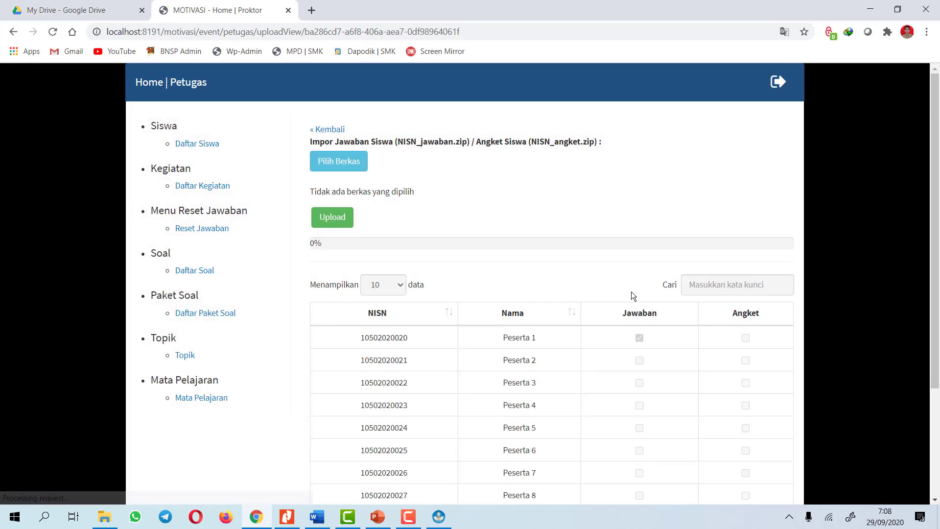
scroll(499, 263, "down", 2)
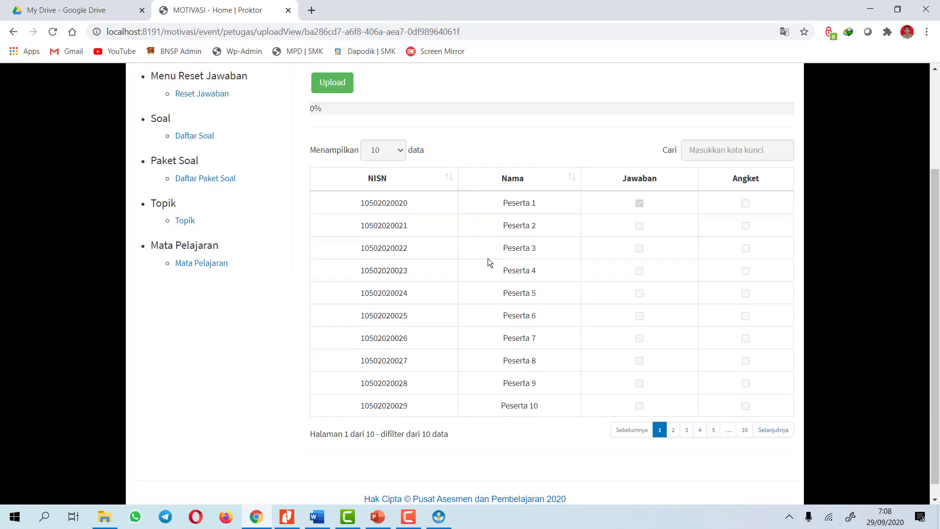
scroll(500, 262, "up", 3)
left_click(192, 160)
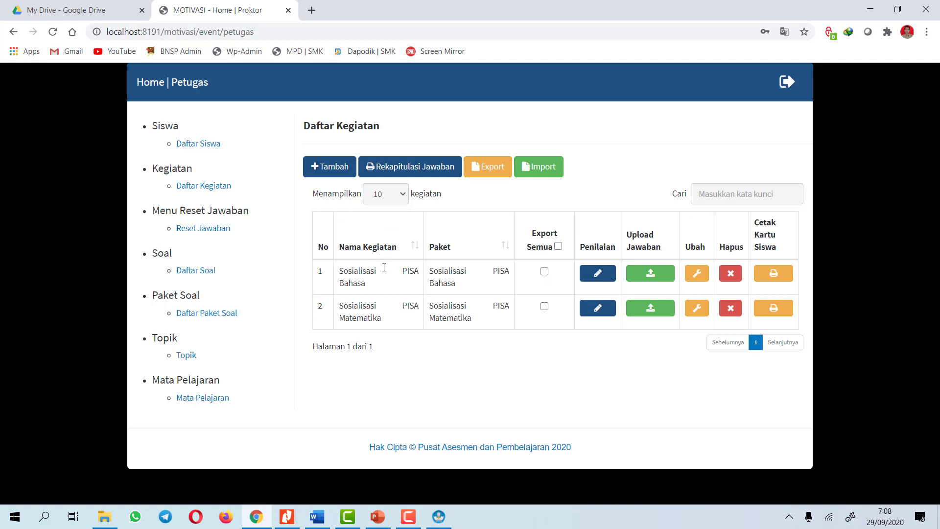
Enter Bahasa Penilaian with the scoring password and dismiss the browser's password prompts
left_click(585, 273)
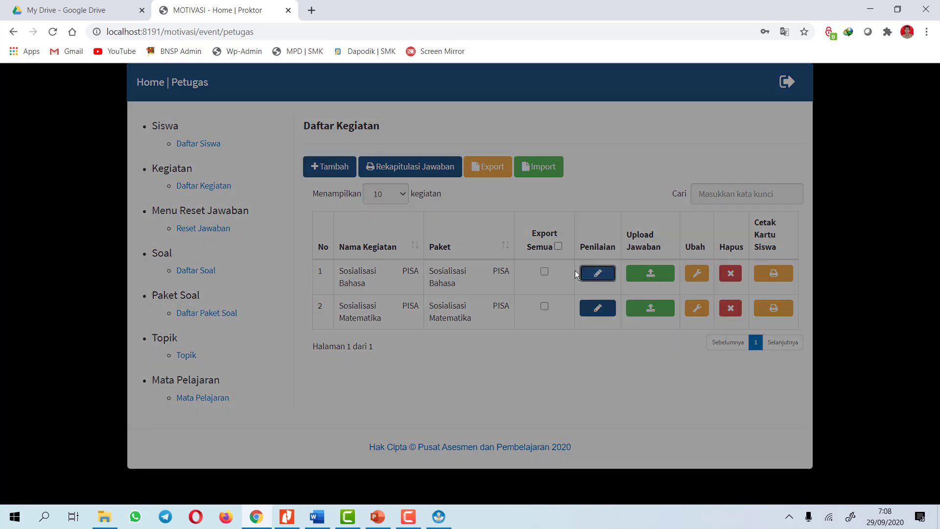
left_click(474, 165)
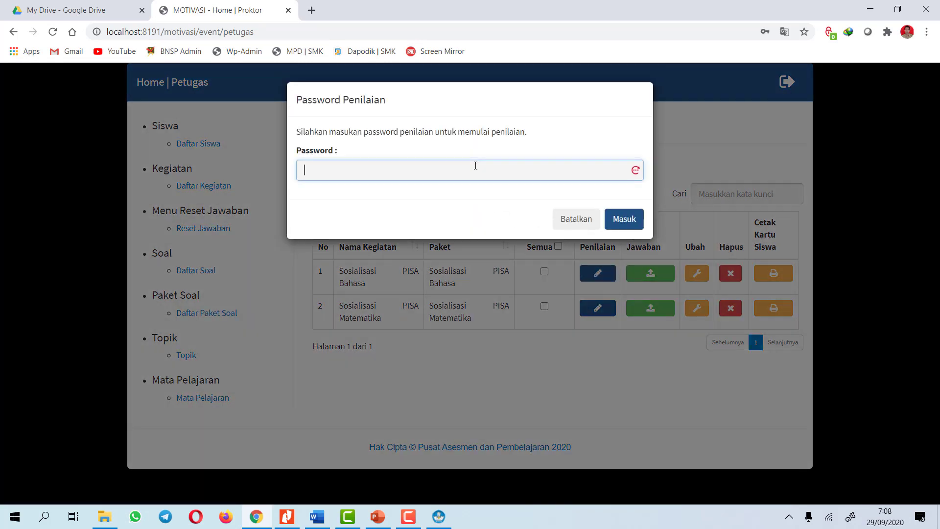
type("••••••")
left_click(624, 221)
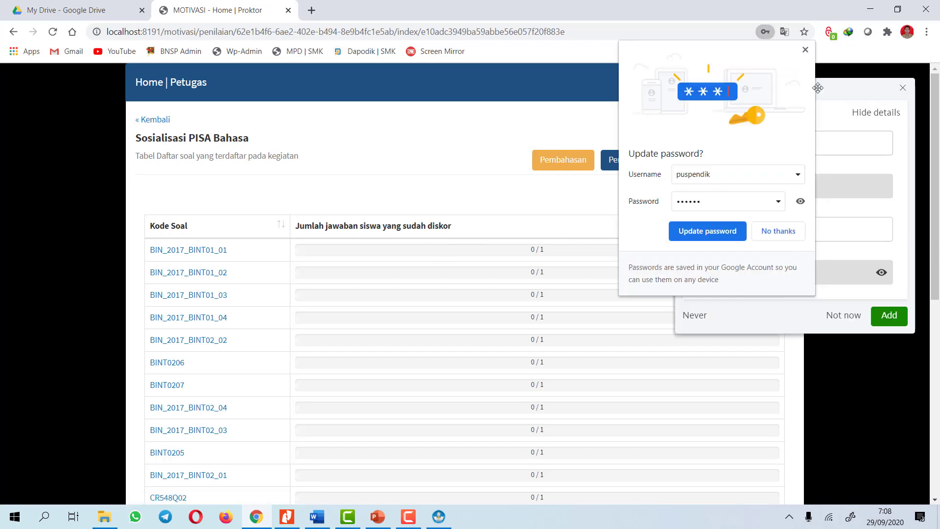
left_click(805, 51)
left_click(903, 90)
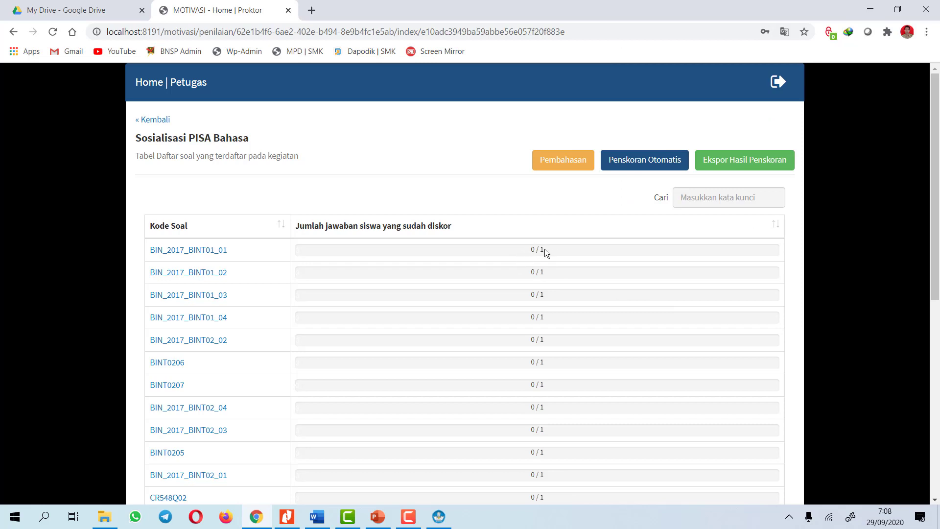
scroll(548, 250, "down", 8)
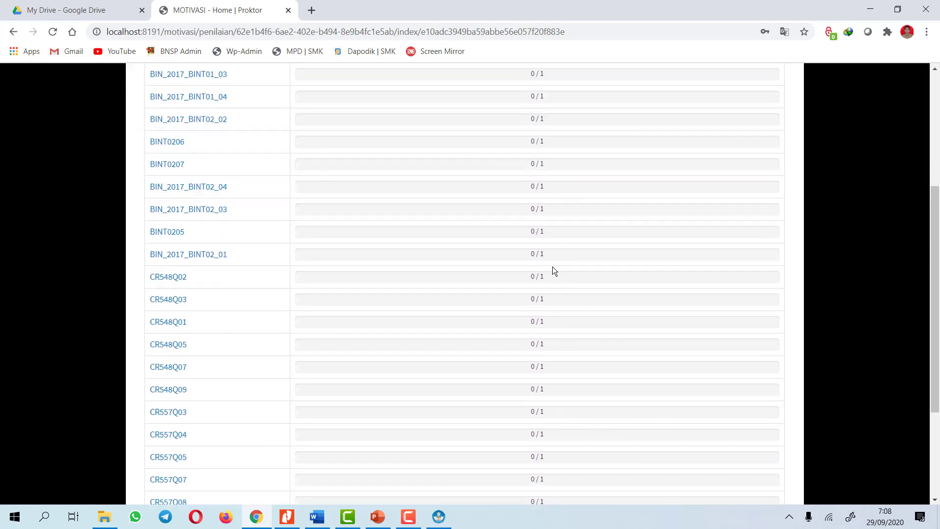
scroll(559, 281, "up", 5)
scroll(559, 281, "up", 3)
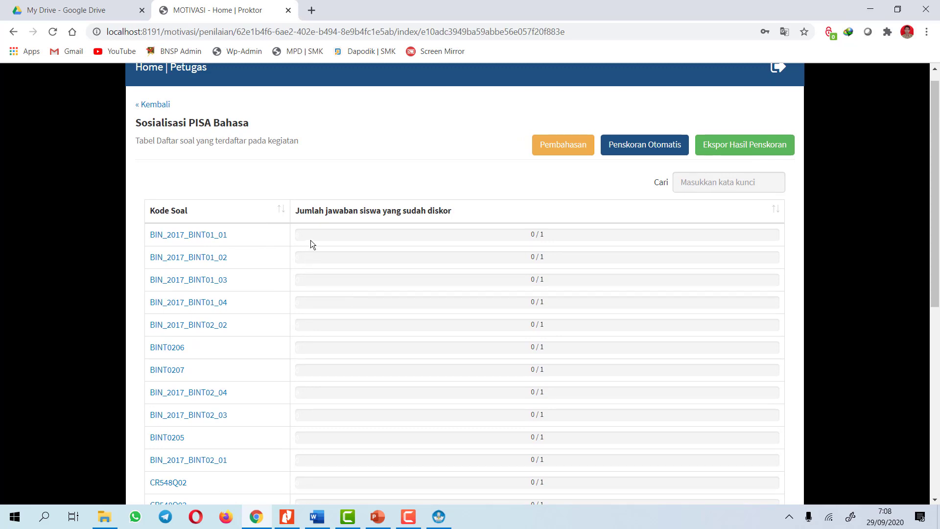
Run automatic scoring on the Bahasa answers, then open question BIN_2017_BINT01_02
left_click(632, 151)
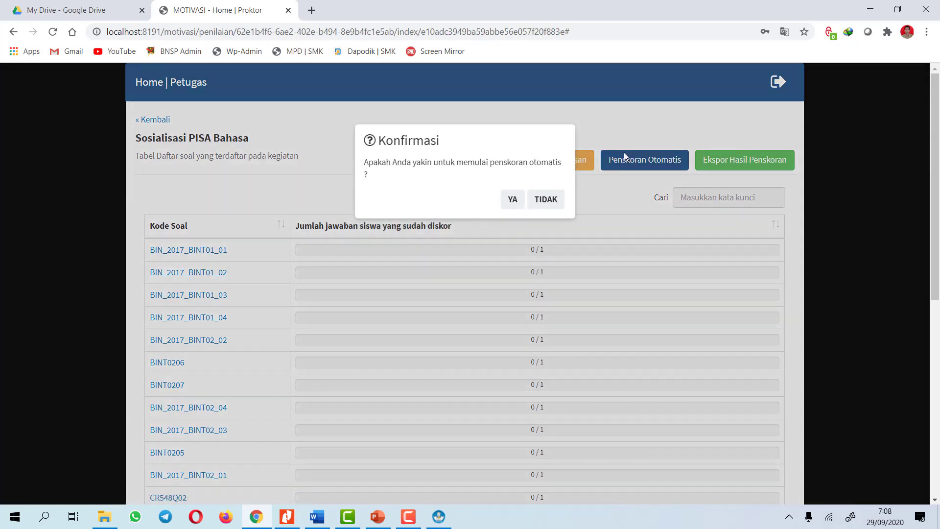
left_click(514, 200)
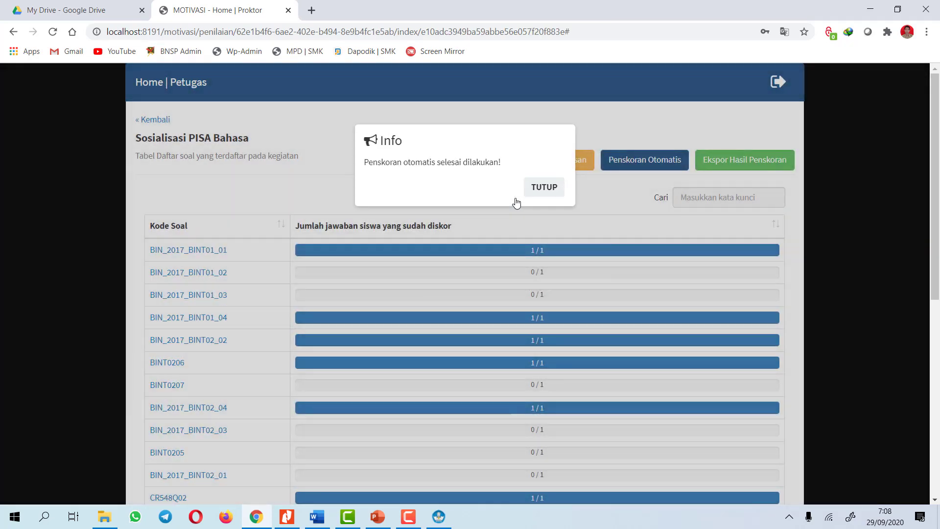
scroll(580, 248, "down", 1)
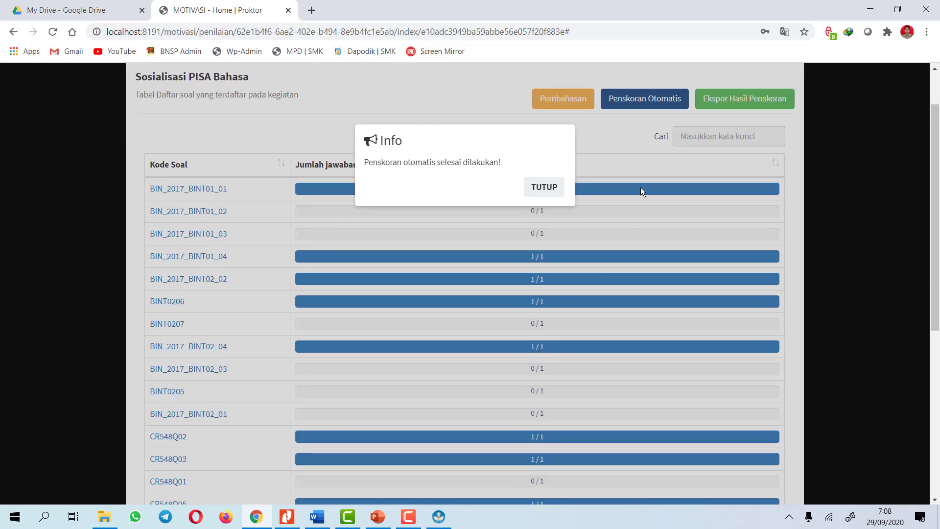
left_click(549, 190)
scroll(615, 205, "down", 1)
scroll(618, 229, "down", 6)
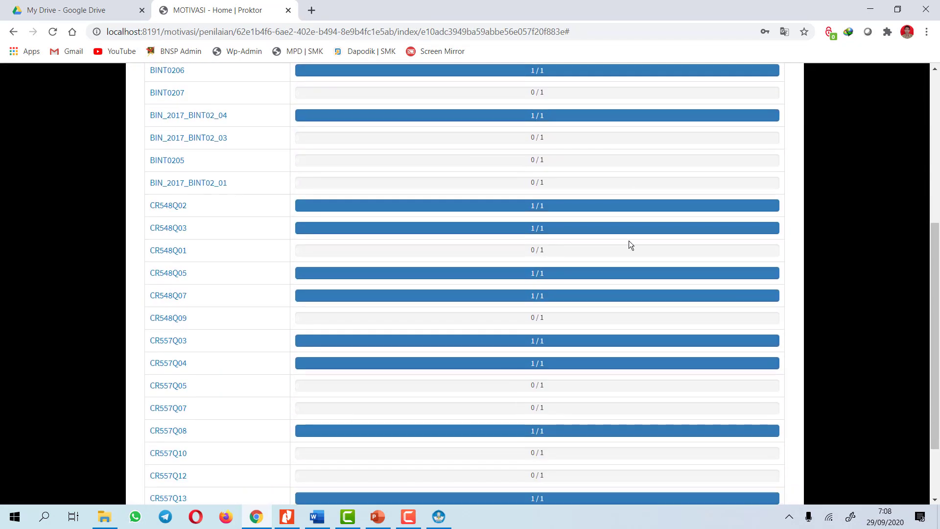
scroll(635, 252, "up", 7)
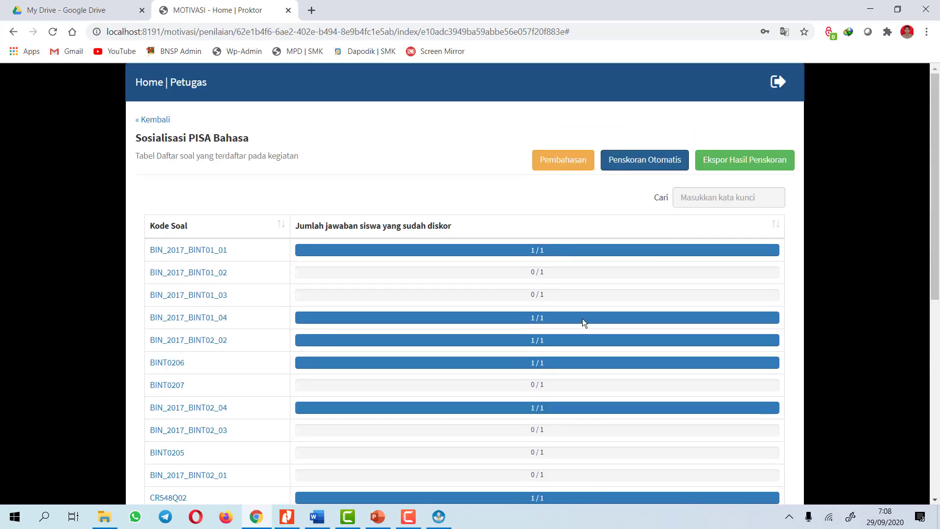
left_click(171, 278)
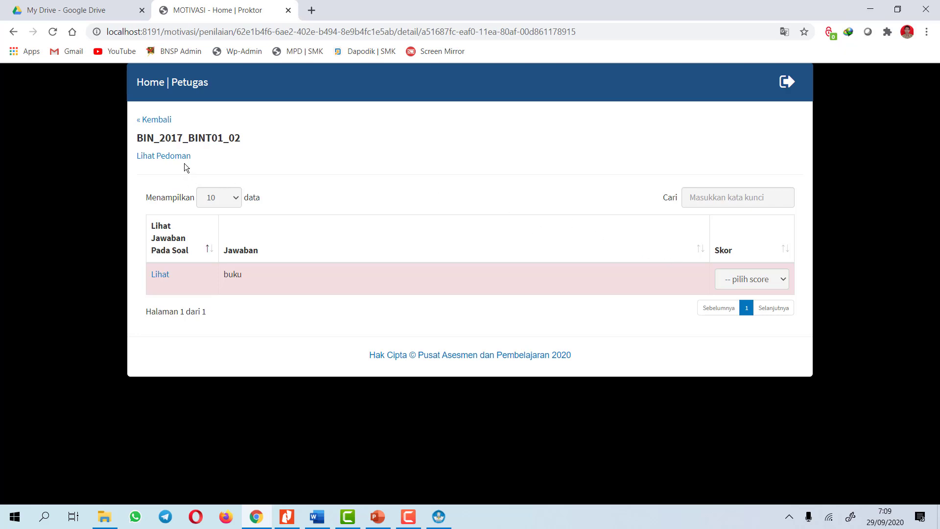
After checking the scoring guide, score the answer 'buku' on BIN_2017_BINT01_02 as 0
left_click(165, 157)
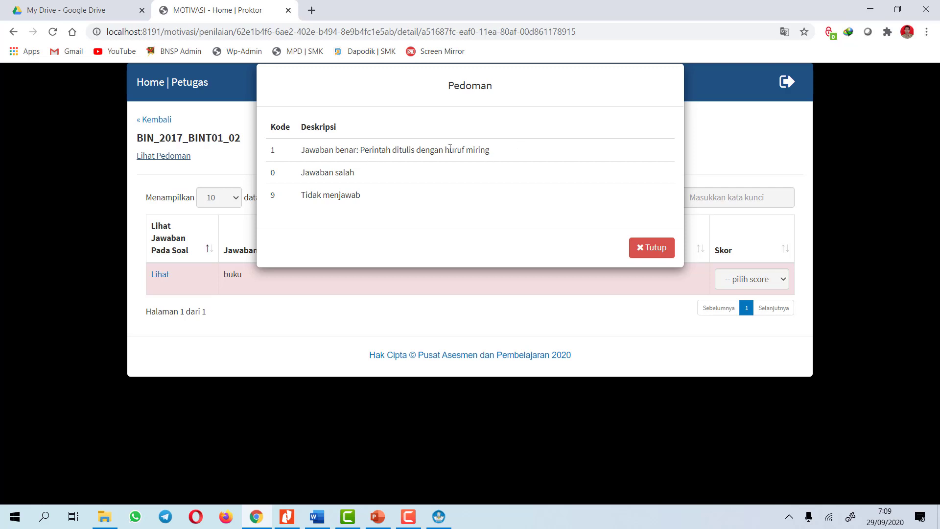
left_click_drag(364, 152, 492, 149)
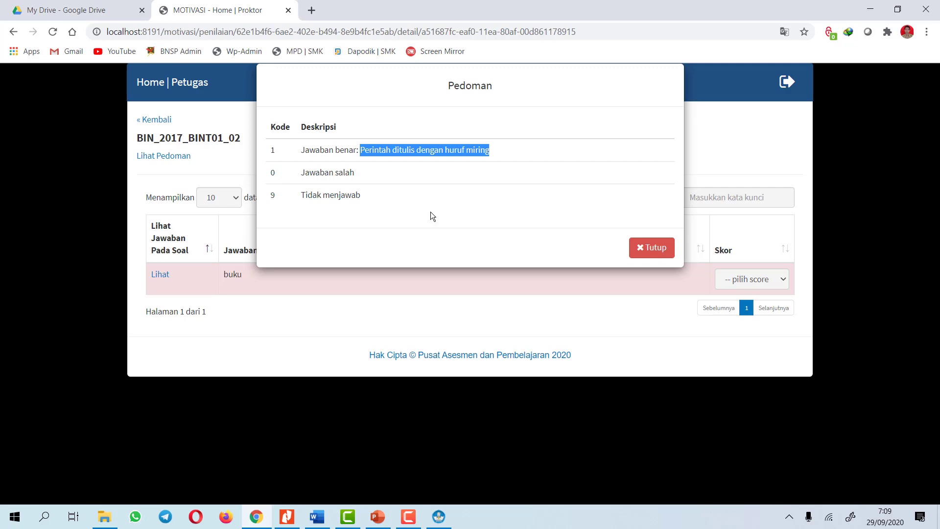
left_click(641, 246)
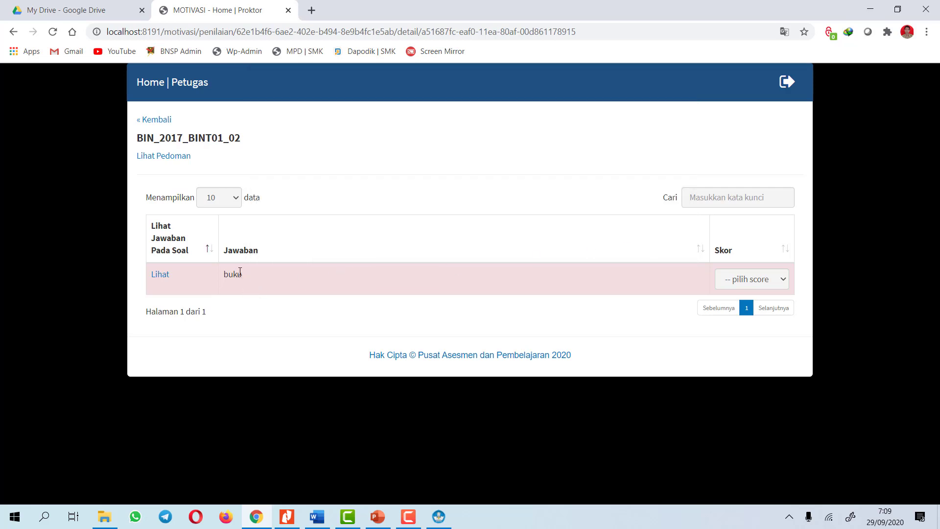
left_click(777, 278)
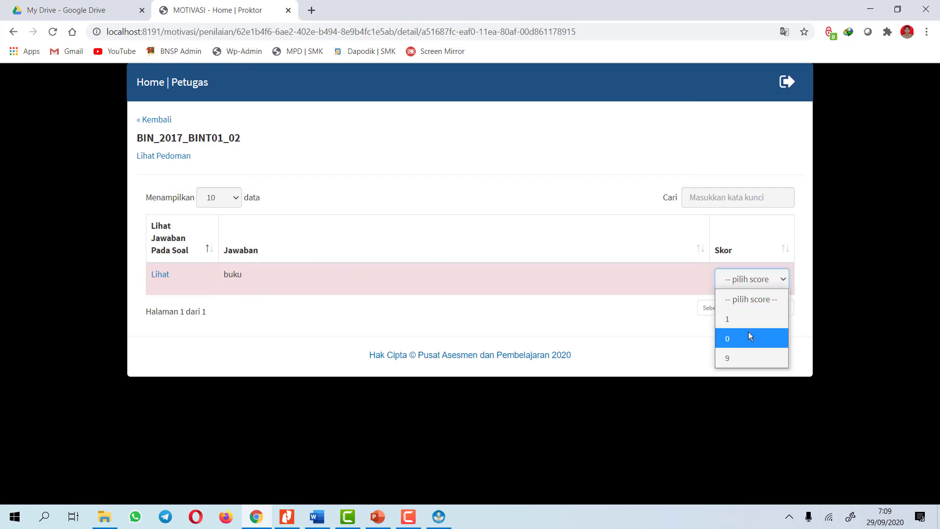
left_click(748, 331)
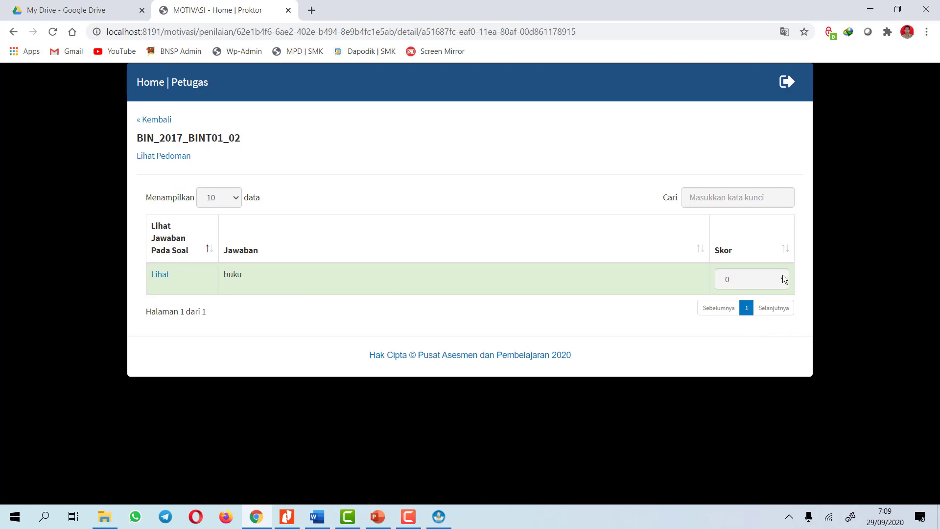
left_click(159, 122)
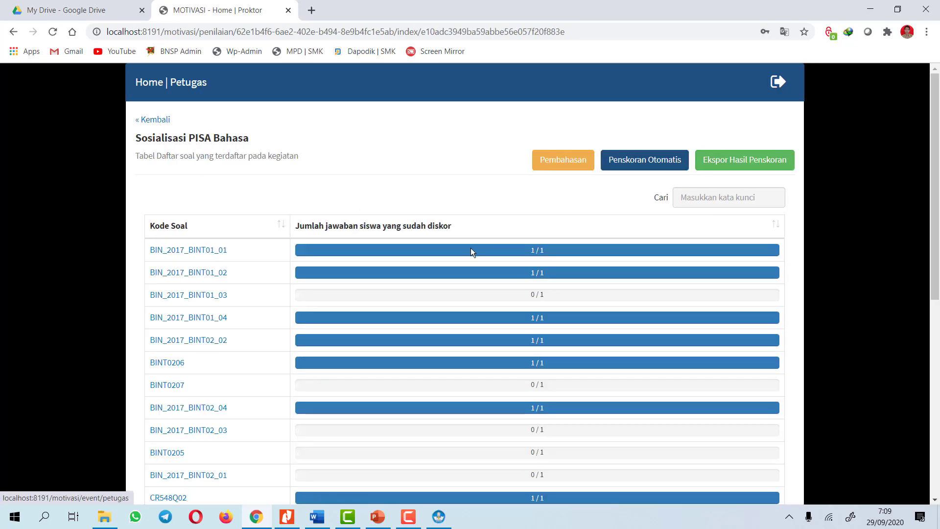
Score the BIN_2017_BINT01_03 answer as 1 and return to the question list
left_click(209, 296)
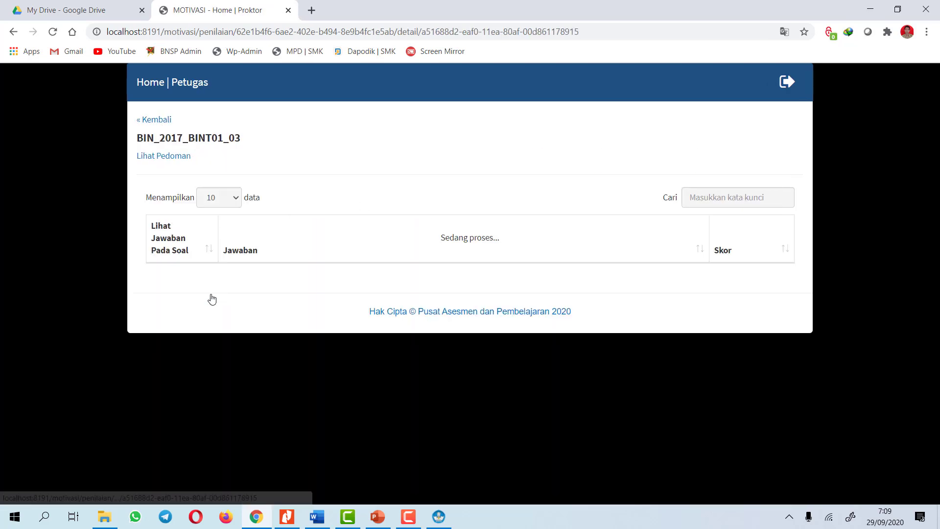
left_click(176, 157)
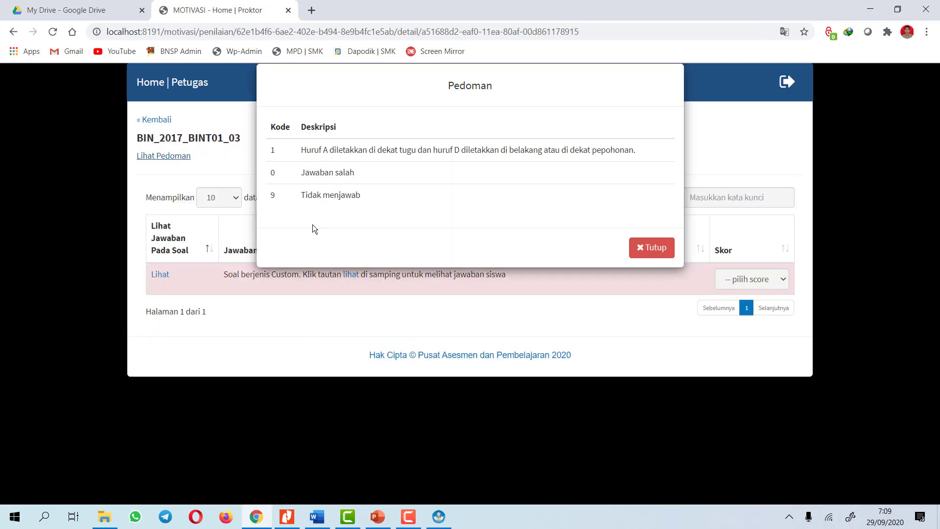
left_click(671, 247)
left_click(736, 280)
left_click(730, 316)
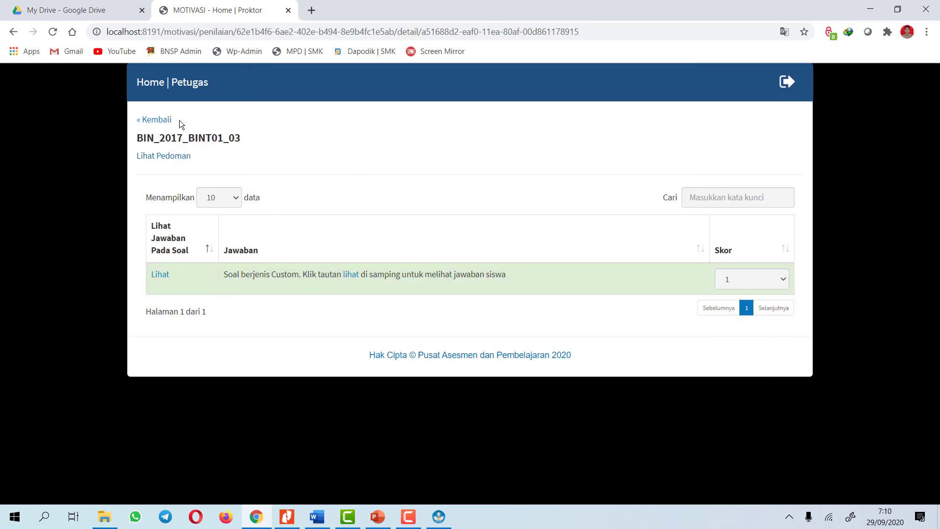
left_click(156, 120)
scroll(274, 293, "down", 3)
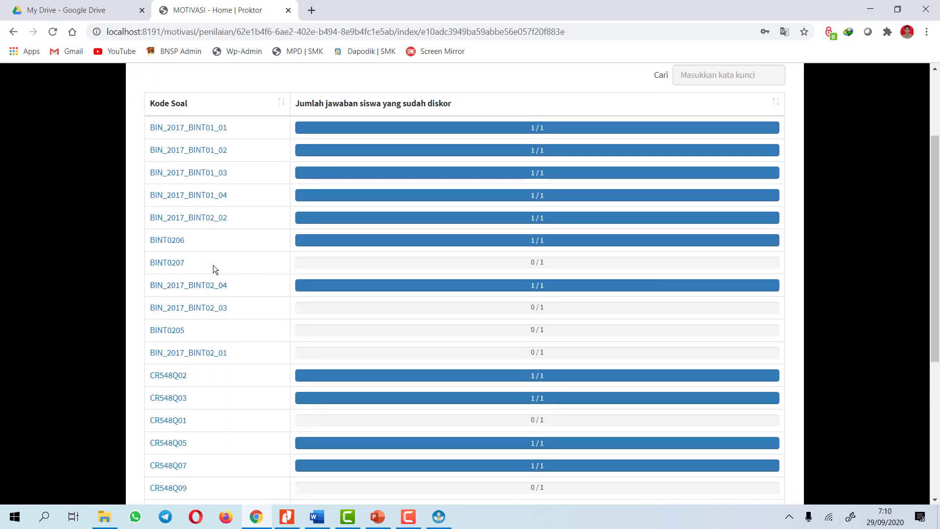
After reading the scoring guide, score the answer 'coba' on BINT0207 as 2
left_click(174, 264)
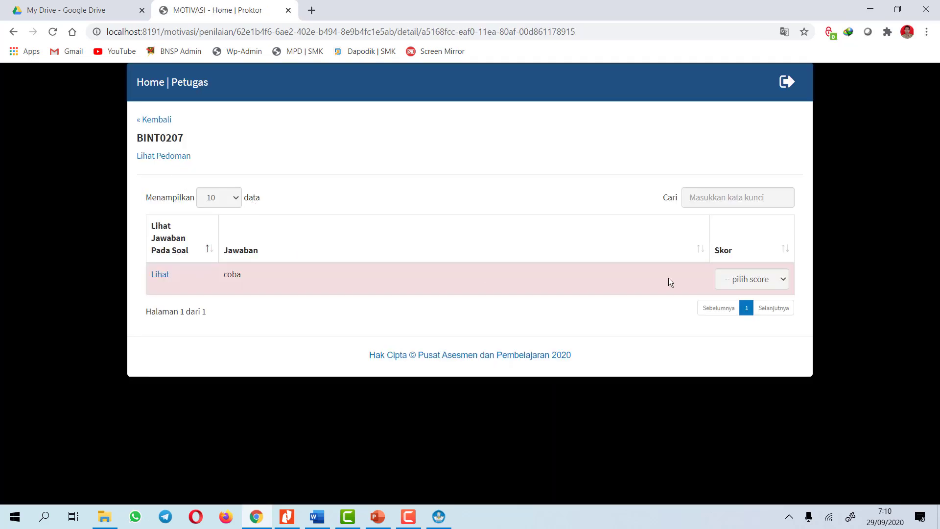
left_click(770, 282)
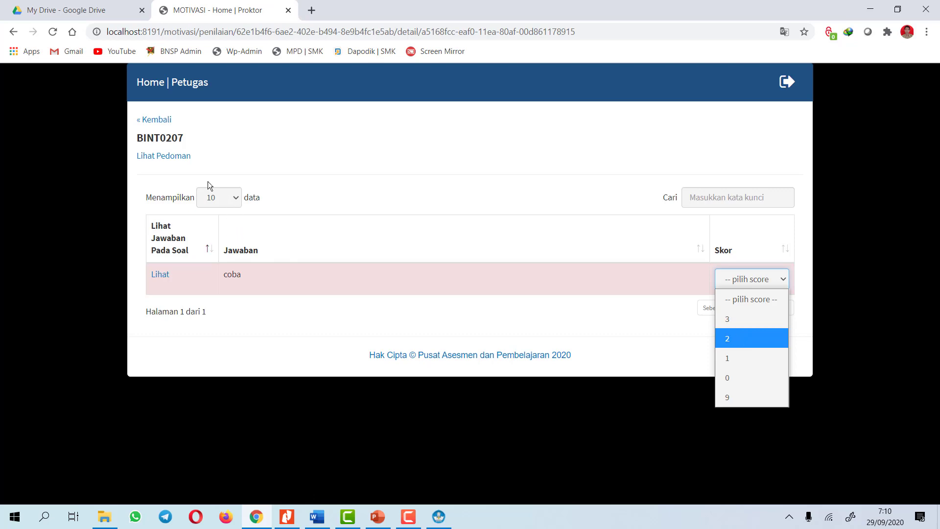
left_click(165, 156)
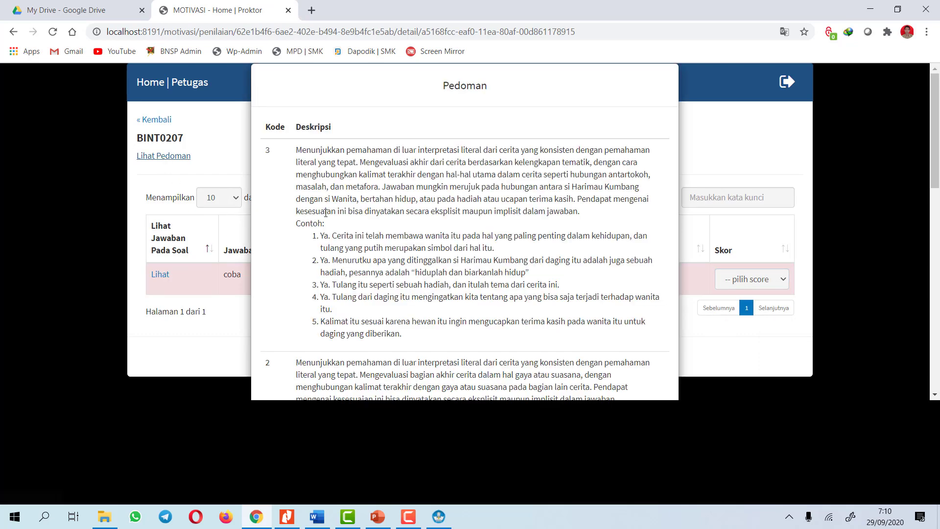
scroll(328, 223, "down", 3)
scroll(296, 177, "up", 3)
scroll(321, 218, "down", 6)
scroll(321, 219, "down", 7)
left_click(646, 380)
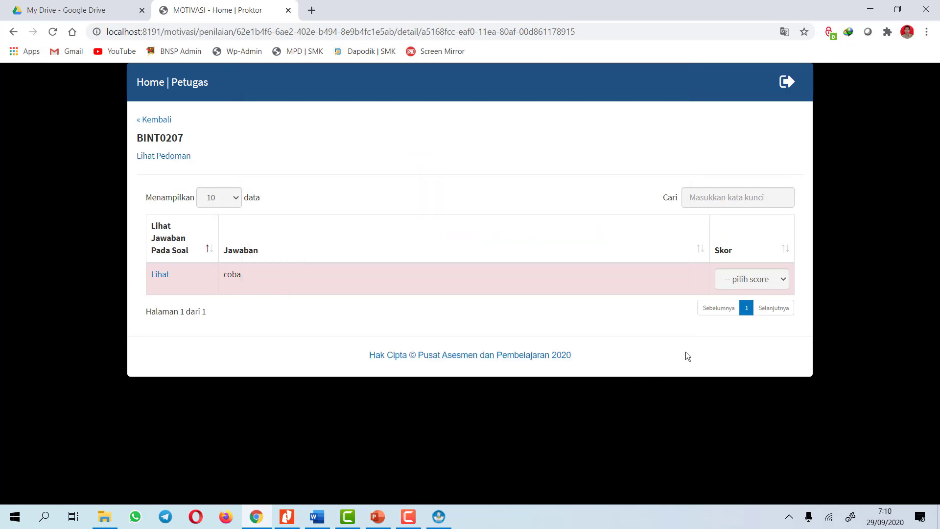
left_click(760, 290)
left_click(744, 341)
left_click(146, 120)
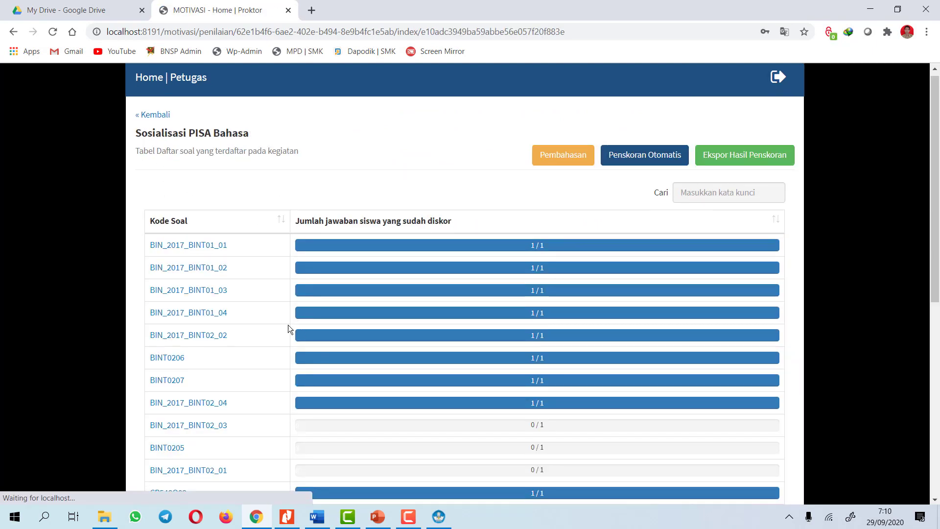
scroll(176, 256, "down", 4)
Score the answer 'coba' on BIN_2017_BINT02_03 as 2 and return to the list
left_click(178, 246)
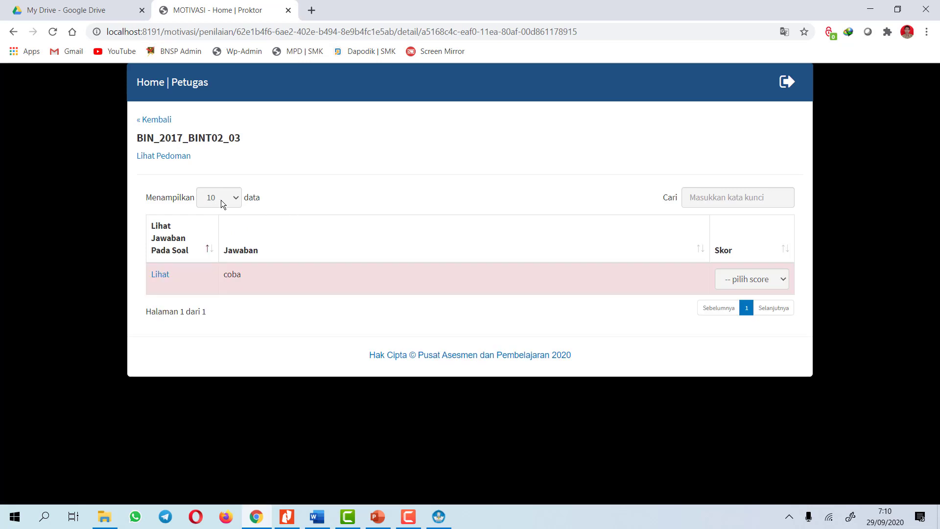
left_click(765, 282)
left_click(738, 337)
left_click(147, 120)
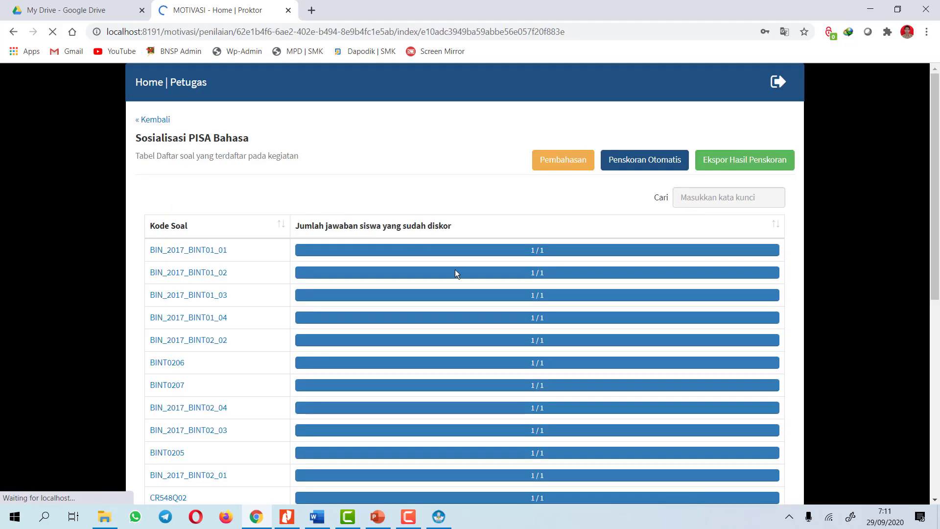
Review the Bahasa question list and recheck the score given for BIN_2017_BINT01_02
scroll(465, 274, "down", 10)
scroll(489, 280, "down", 2)
scroll(521, 314, "up", 10)
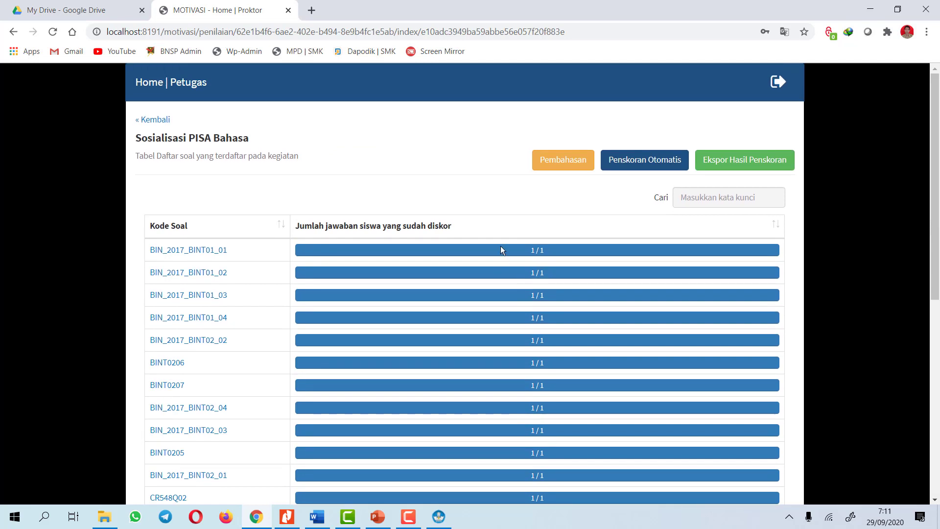
scroll(504, 280, "down", 3)
scroll(508, 227, "up", 2)
scroll(519, 259, "down", 1)
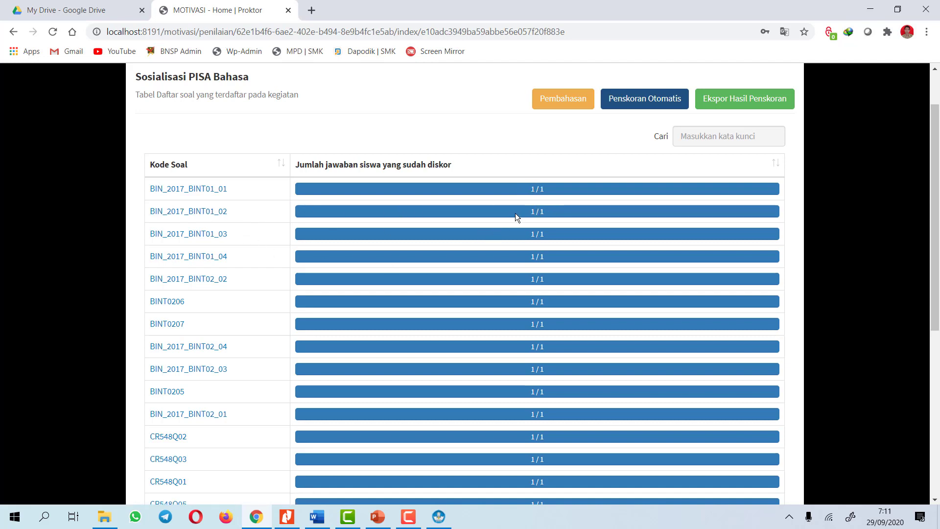
left_click(221, 213)
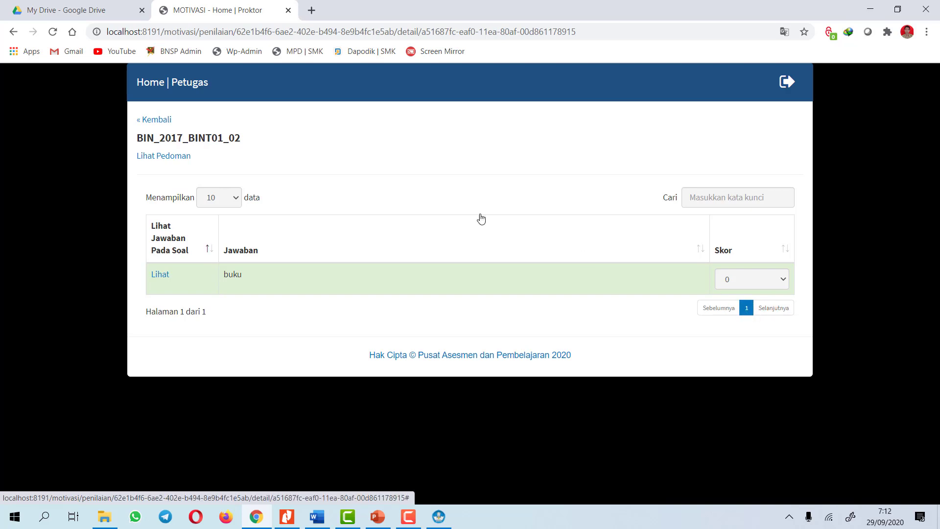
left_click(152, 119)
scroll(653, 287, "down", 8)
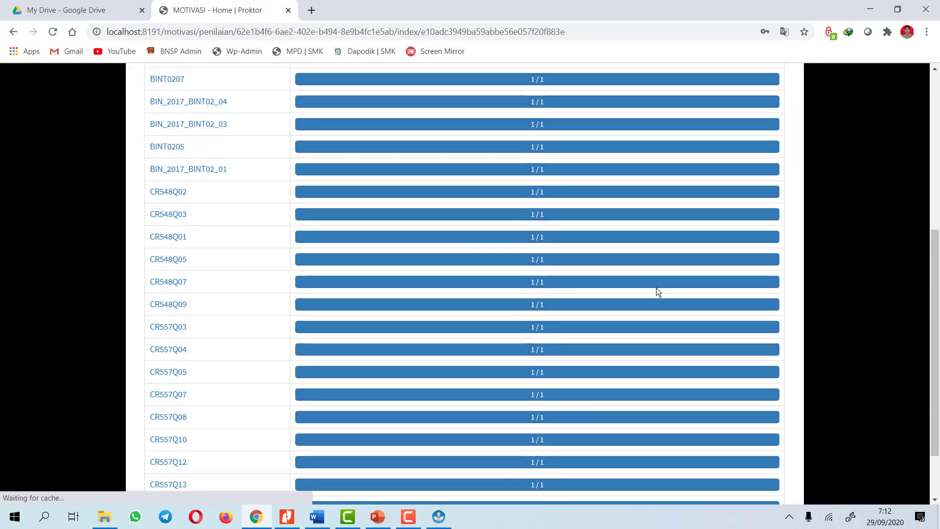
scroll(654, 296, "up", 8)
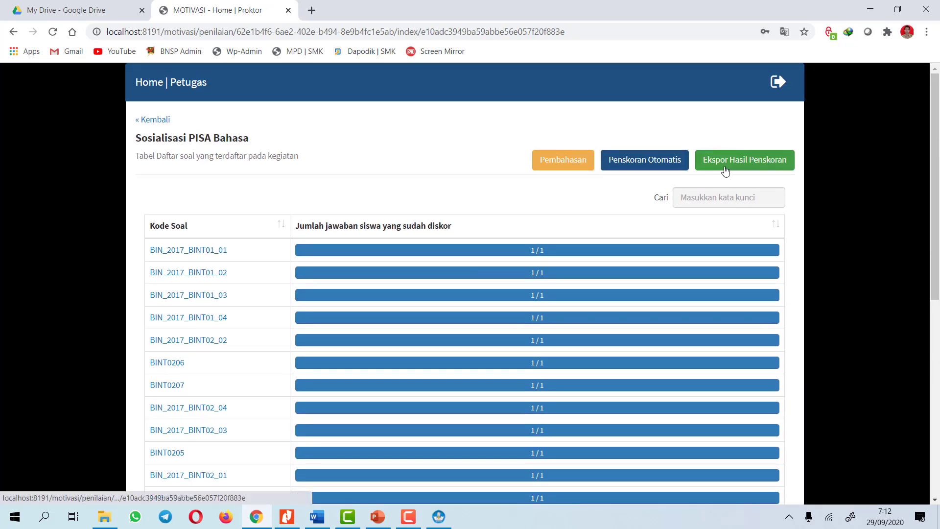
Export the Bahasa scoring results to Excel and return to Daftar Kegiatan
left_click(749, 162)
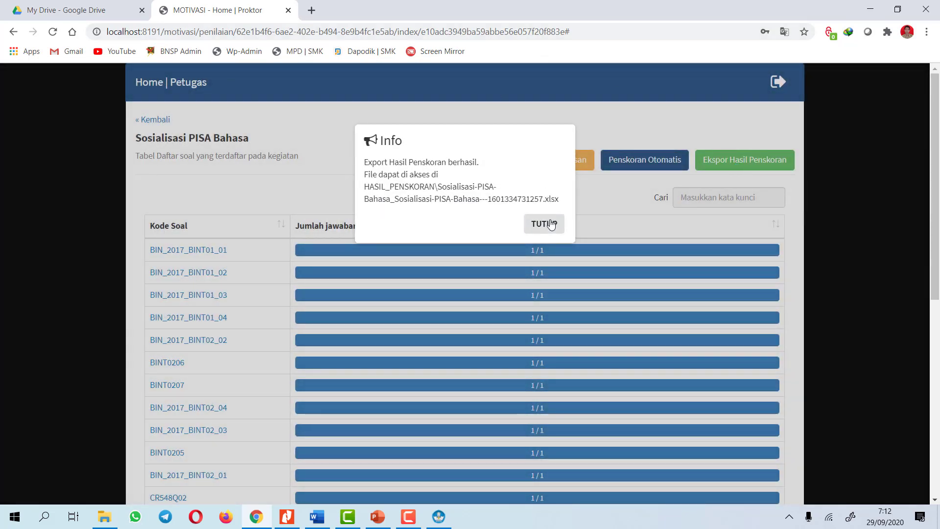
left_click(549, 223)
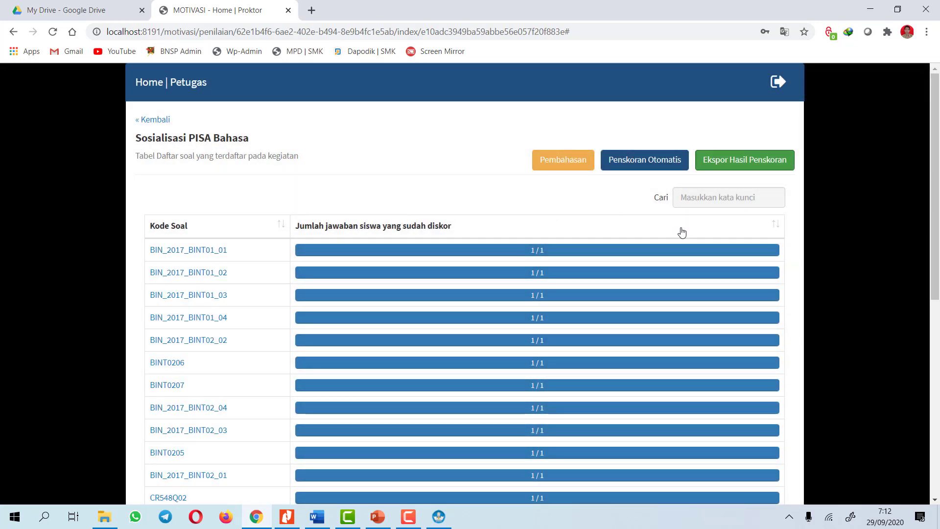
left_click(150, 121)
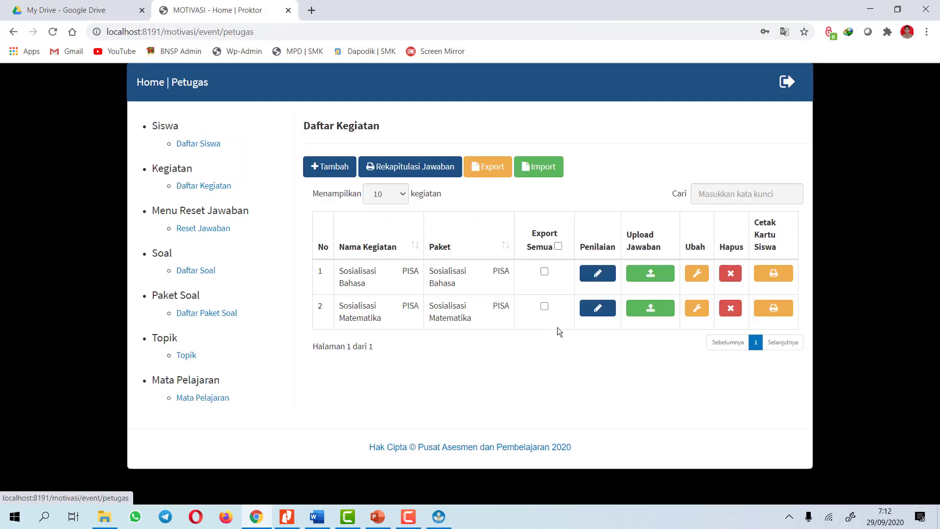
Enter Matematika Penilaian with the scoring password and dismiss the browser's password prompts
left_click(595, 308)
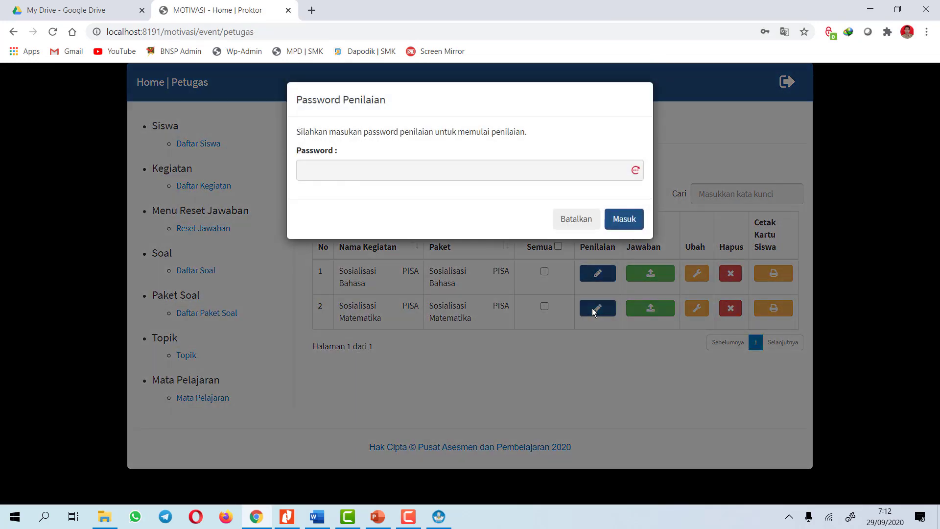
left_click(449, 169)
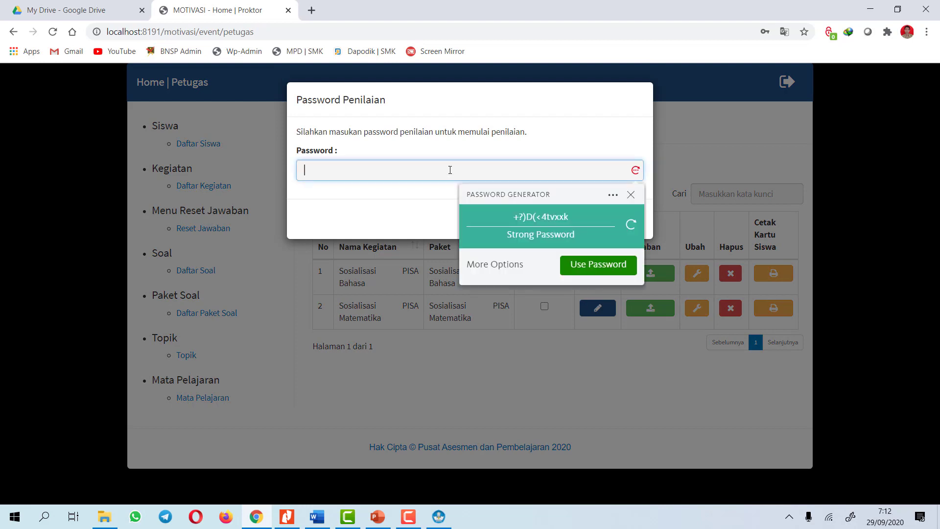
type("••3456")
left_click(624, 219)
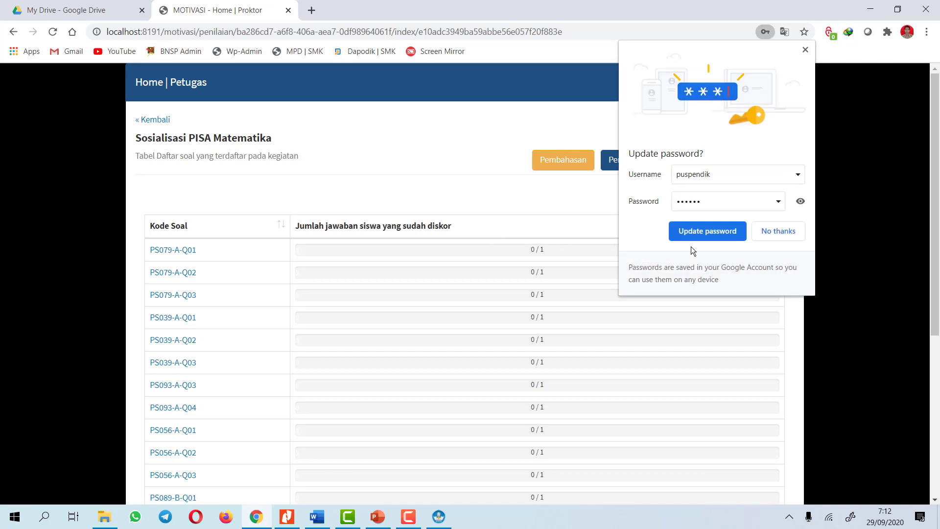
left_click(805, 50)
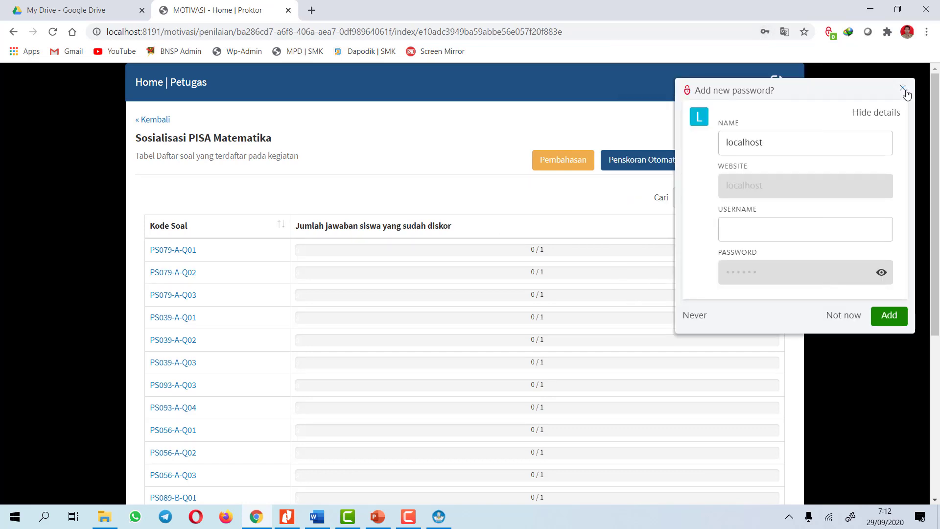
left_click(902, 88)
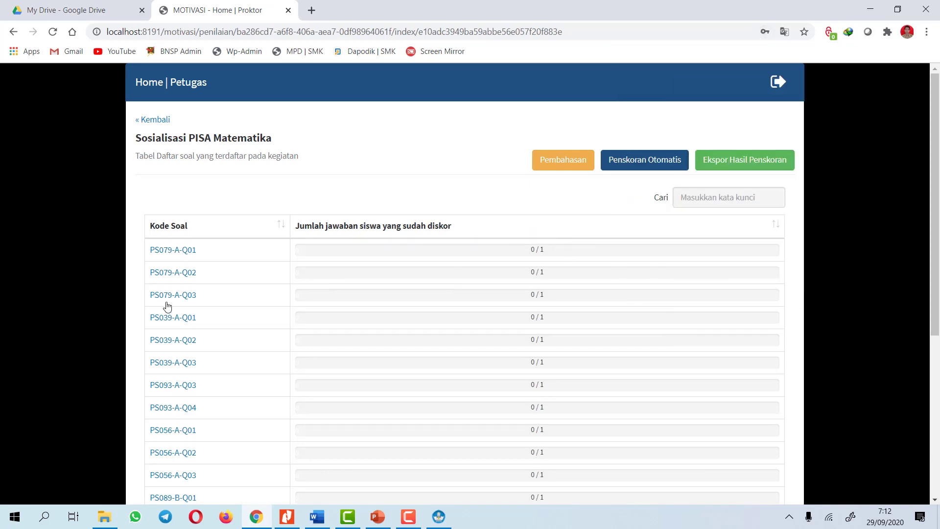
scroll(607, 192, "down", 1)
scroll(607, 191, "up", 1)
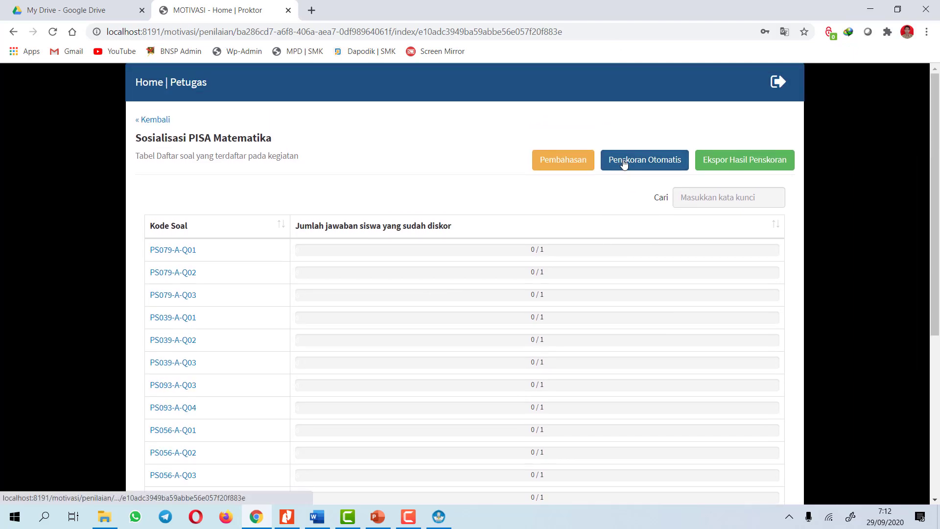
Run automatic scoring on the Matematika answers and close the completion notice
left_click(624, 163)
left_click(516, 195)
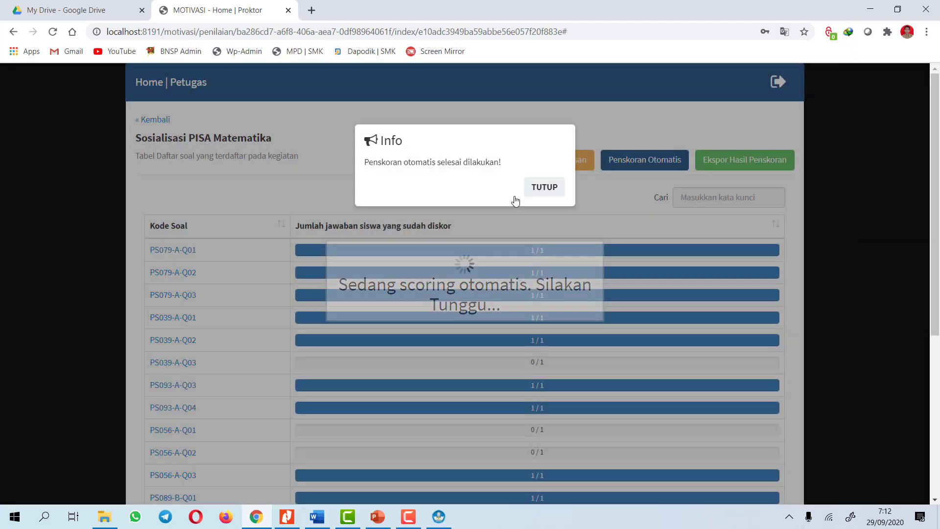
scroll(542, 316, "down", 6)
scroll(545, 322, "up", 4)
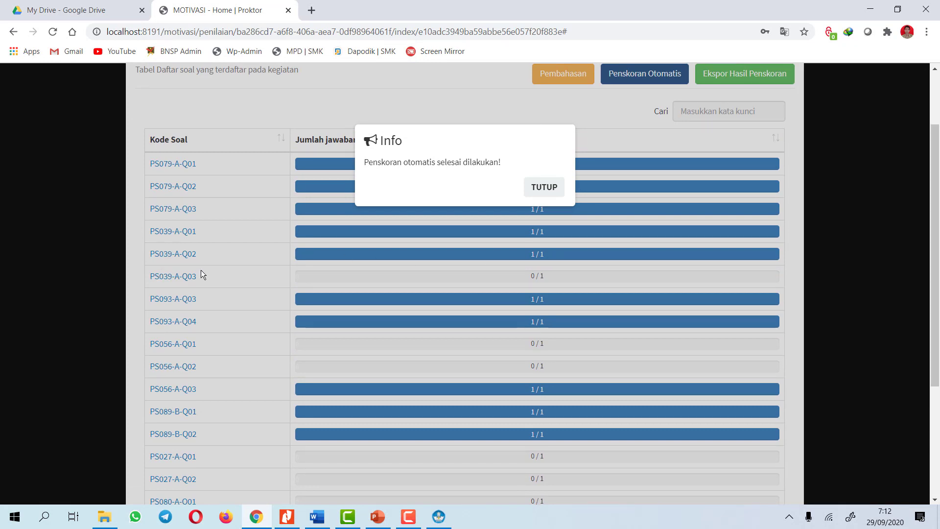
left_click(548, 188)
After checking the scoring guide, score the PS039-A-Q03 answer as 1
left_click(184, 276)
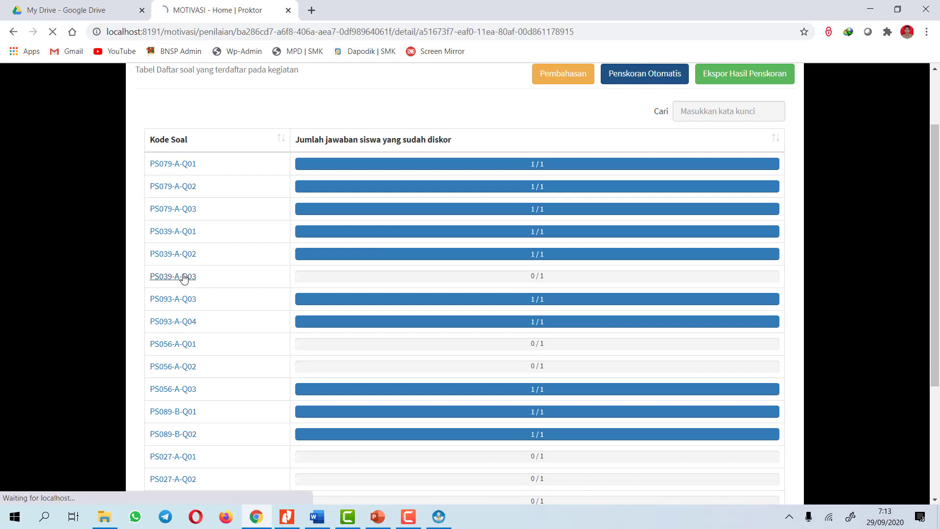
left_click(165, 163)
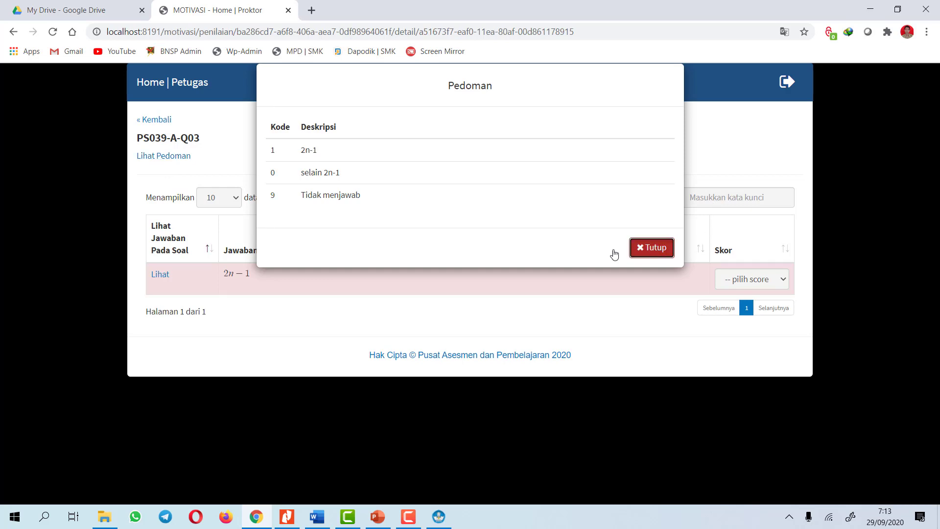
left_click(656, 249)
left_click(768, 280)
left_click(733, 315)
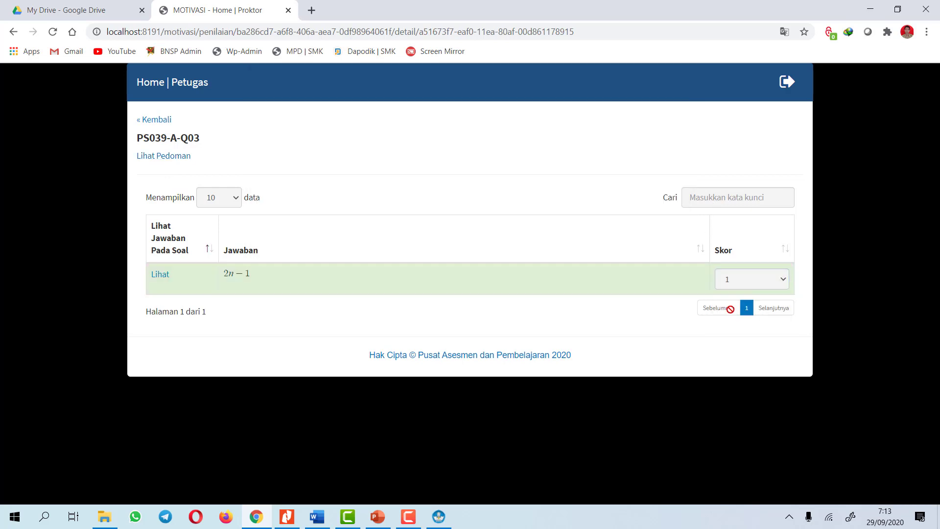
left_click(156, 121)
scroll(230, 313, "down", 2)
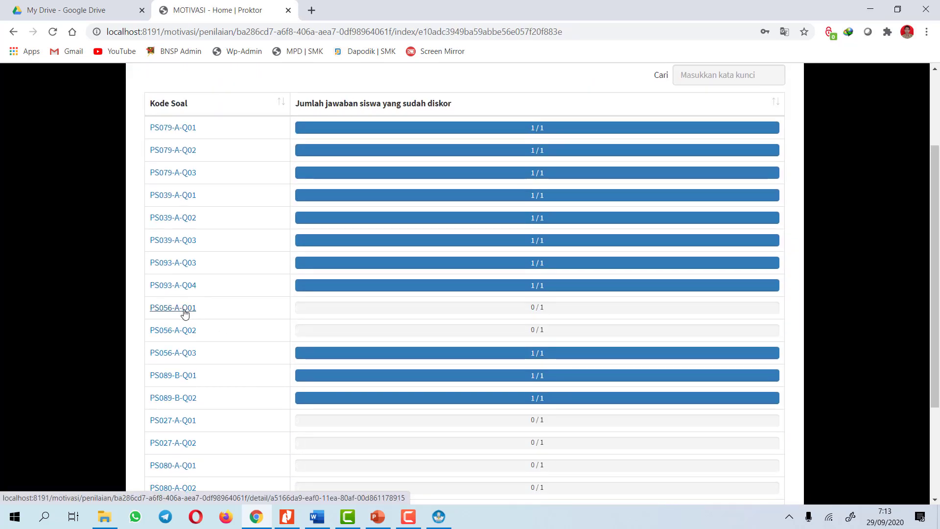
Score the PS056-A-Q01 answer as 0, correcting an initial 1
left_click(184, 309)
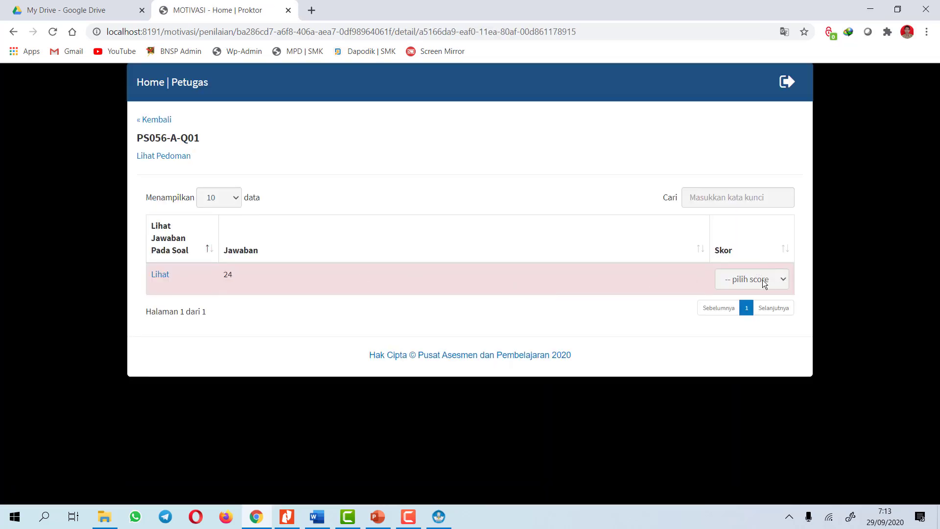
left_click(764, 283)
left_click(731, 318)
left_click(758, 286)
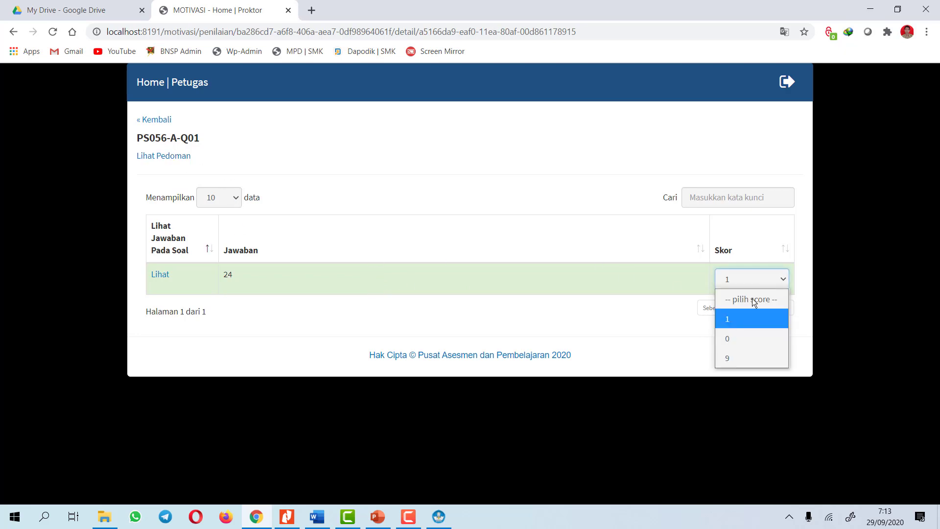
left_click(739, 336)
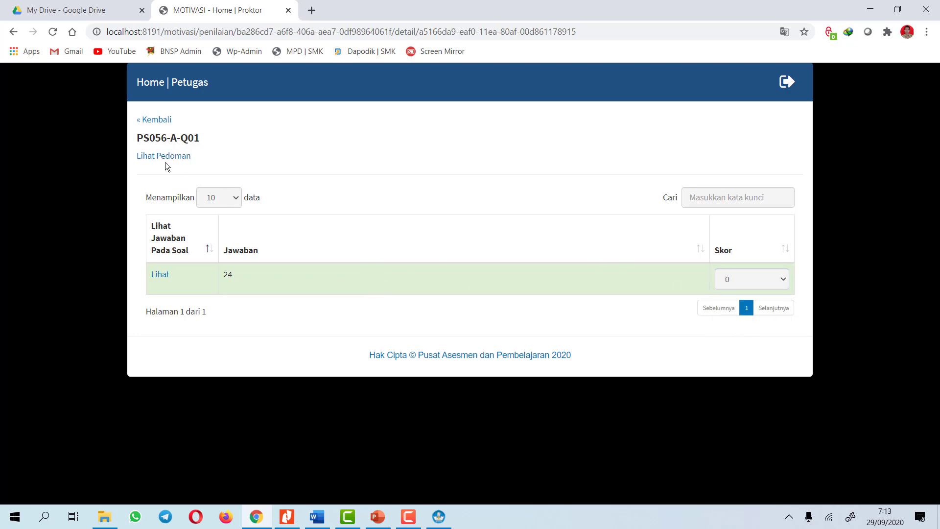
left_click(150, 125)
scroll(364, 315, "down", 4)
Score the PS056-A-Q02 answer as 1
left_click(189, 210)
left_click(758, 278)
left_click(735, 337)
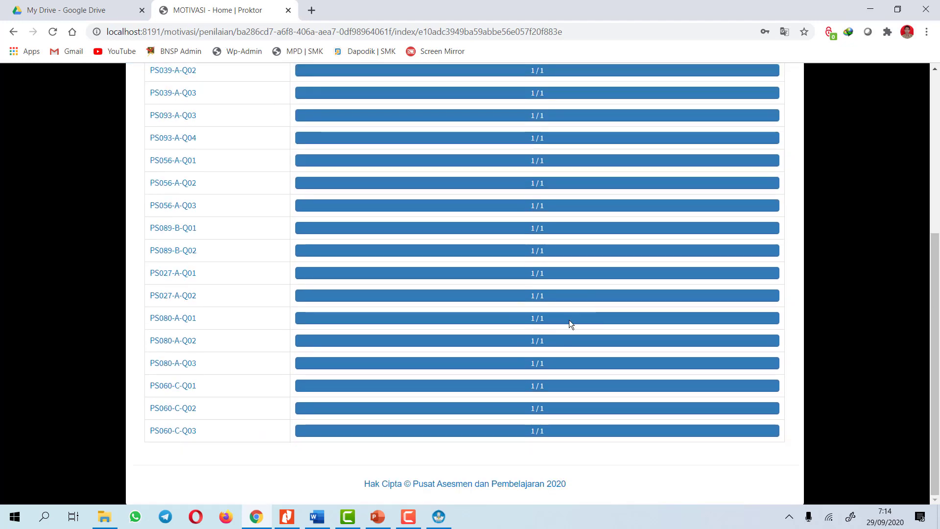
scroll(568, 319, "up", 4)
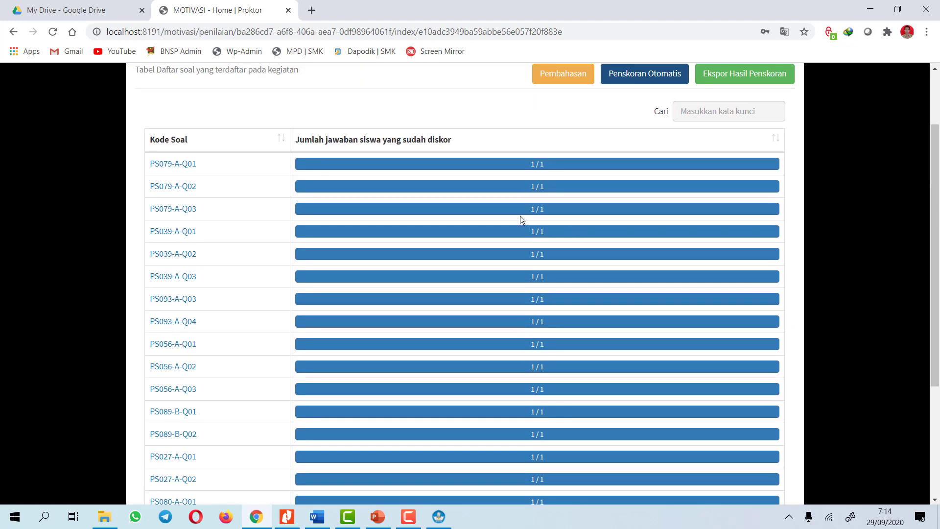
Export Matematika scoring results to Excel, return to Daftar Kegiatan, and bring up the project folder
scroll(548, 245, "down", 5)
scroll(548, 246, "up", 8)
left_click(765, 133)
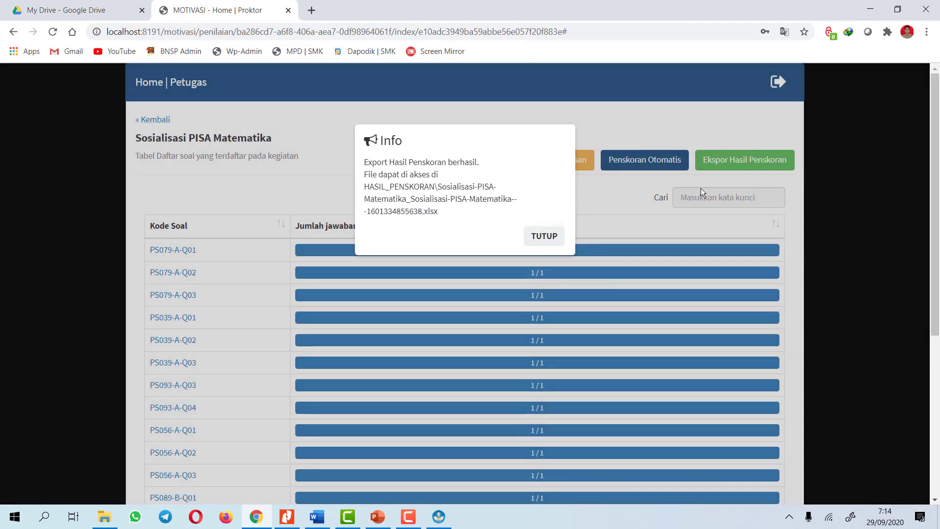
left_click(549, 238)
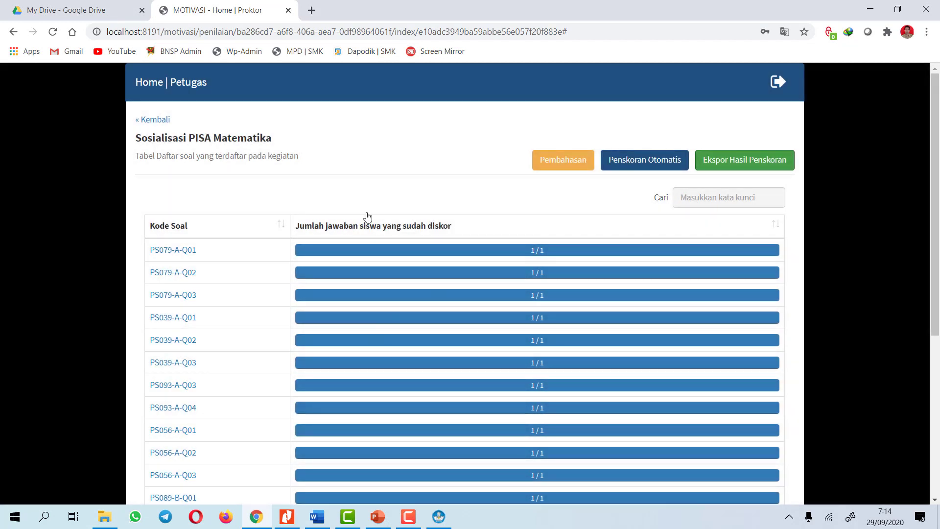
left_click(147, 119)
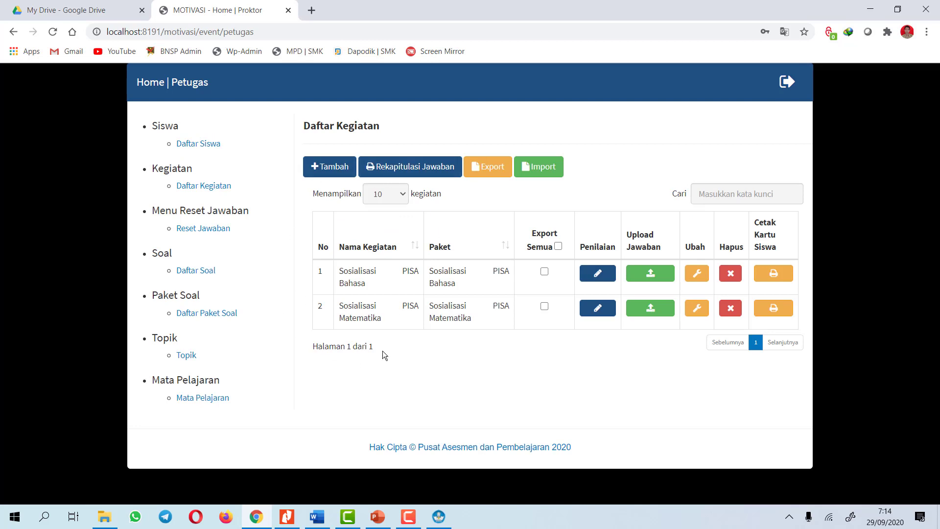
left_click(104, 516)
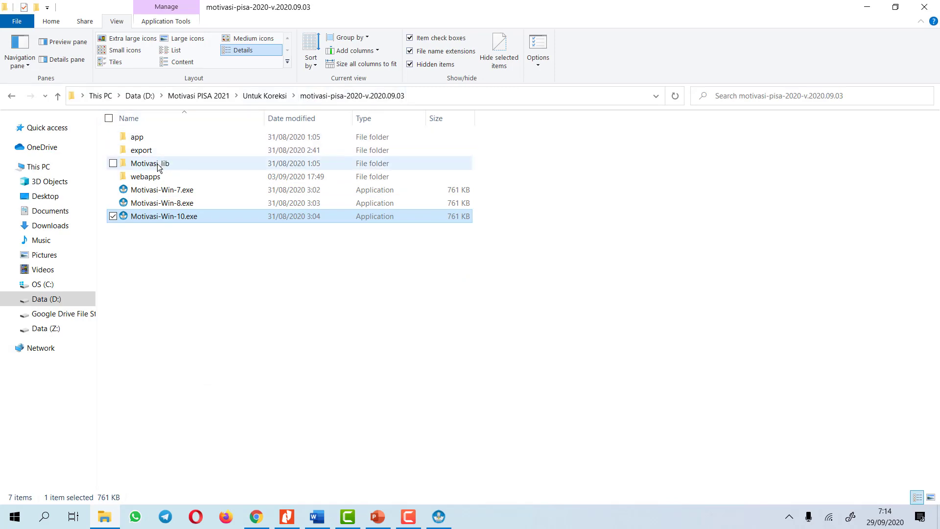
Open the Sosialisasi-PISA-Matematika workbook from export > HASIL_PENSKORAN
double_click(146, 150)
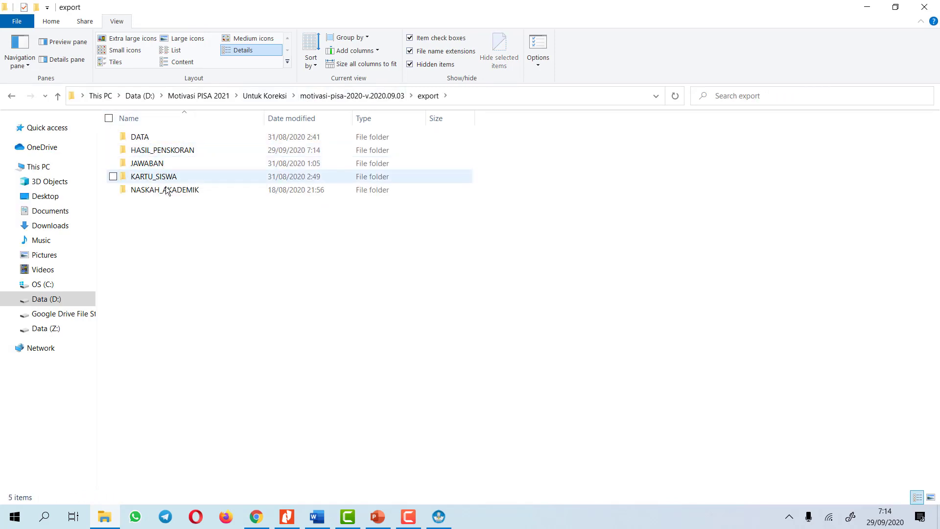
double_click(164, 151)
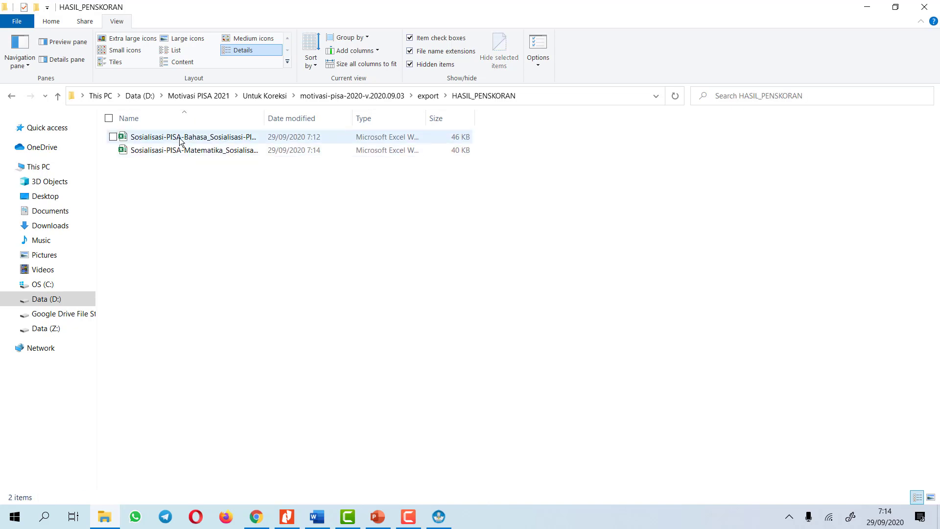
double_click(177, 151)
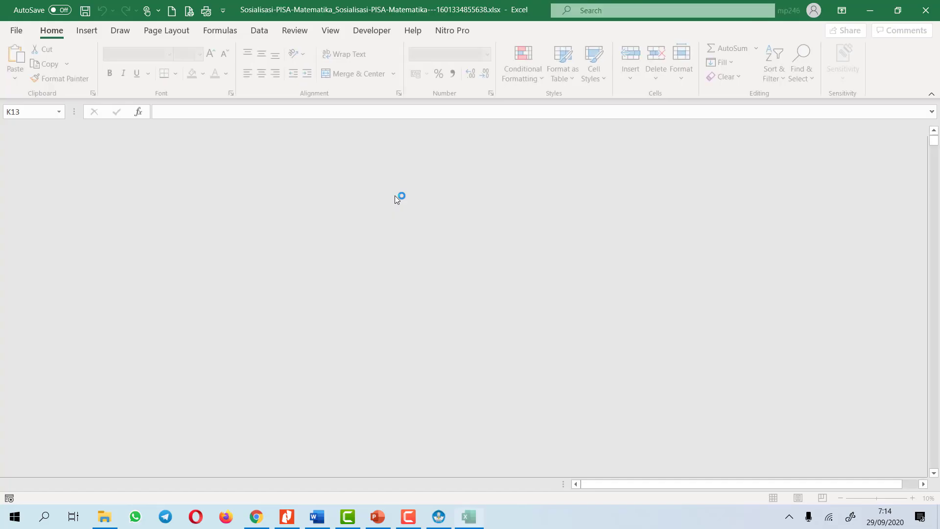
Check the Jawaban Siswa, Skor Jawaban Siswa and Tingkat Kesukaran sheets, then return to HASIL_PENSKORAN
scroll(294, 186, "down", 3)
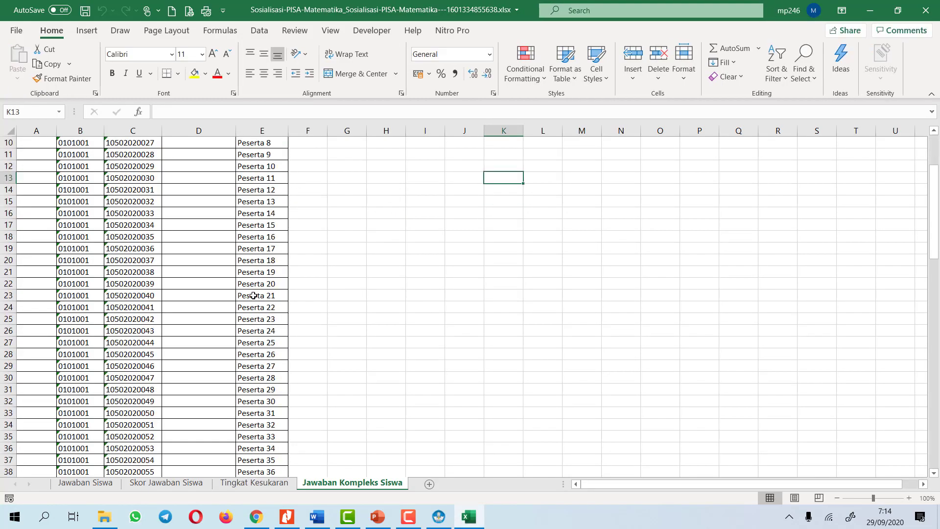
left_click(85, 482)
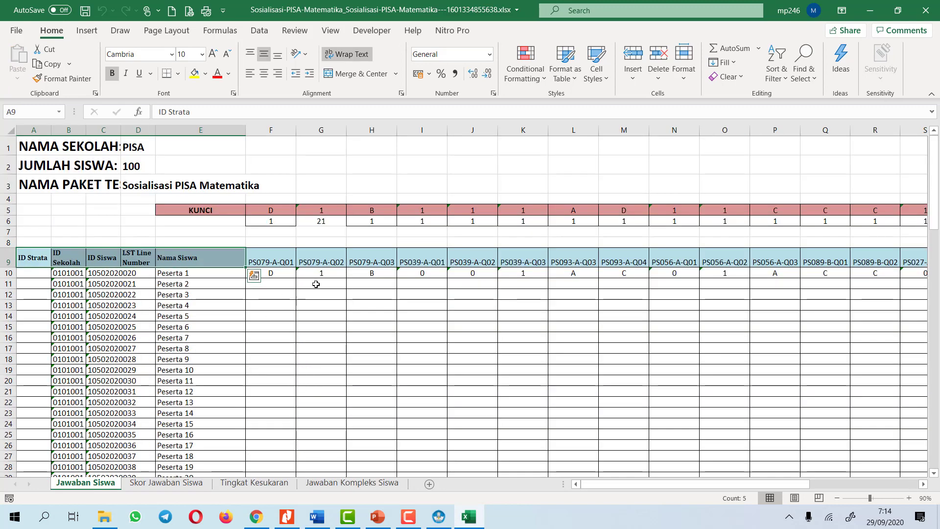
left_click(166, 482)
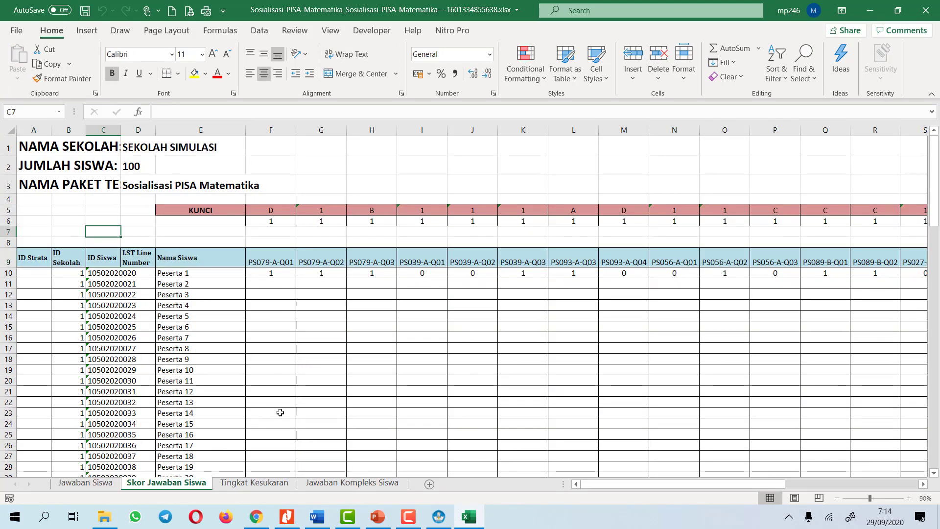
left_click_drag(764, 484, 896, 483)
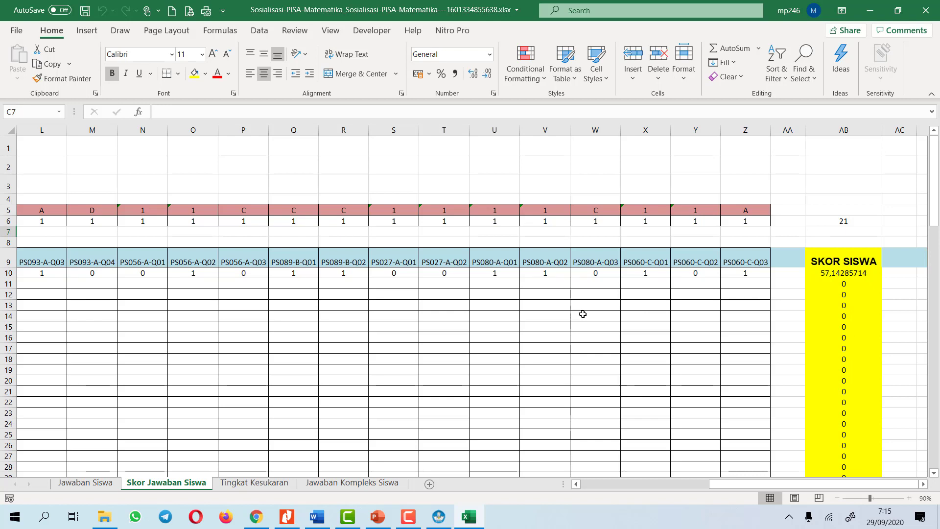
left_click(252, 483)
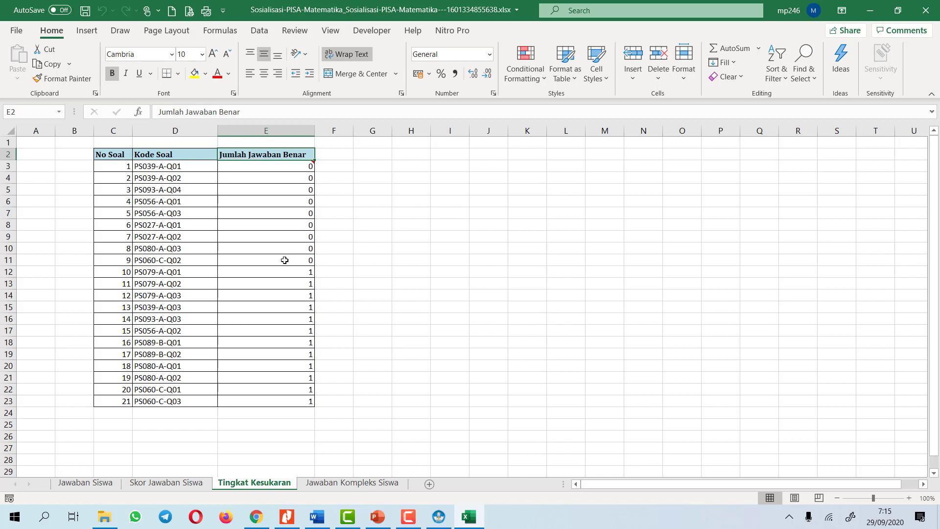
left_click(98, 519)
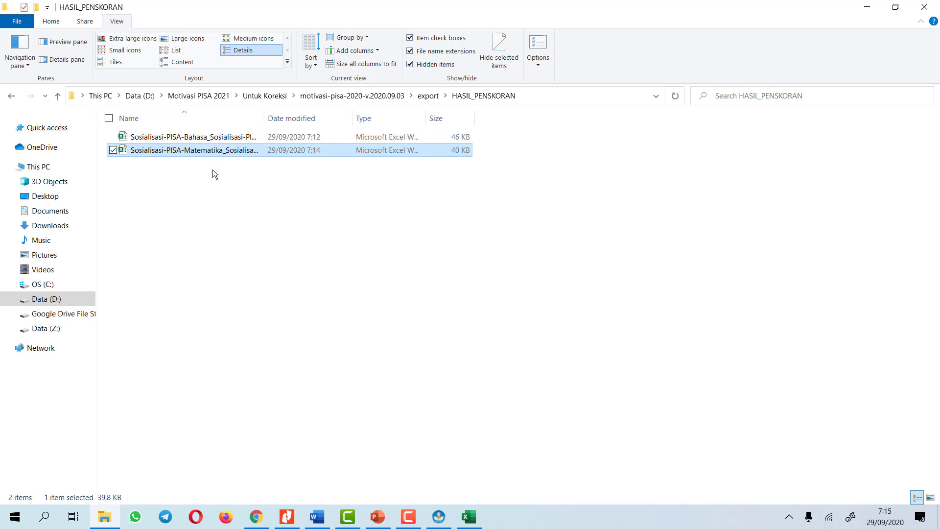
Back in the browser, log out of MOTIVASI and confirm with YA
left_click(256, 516)
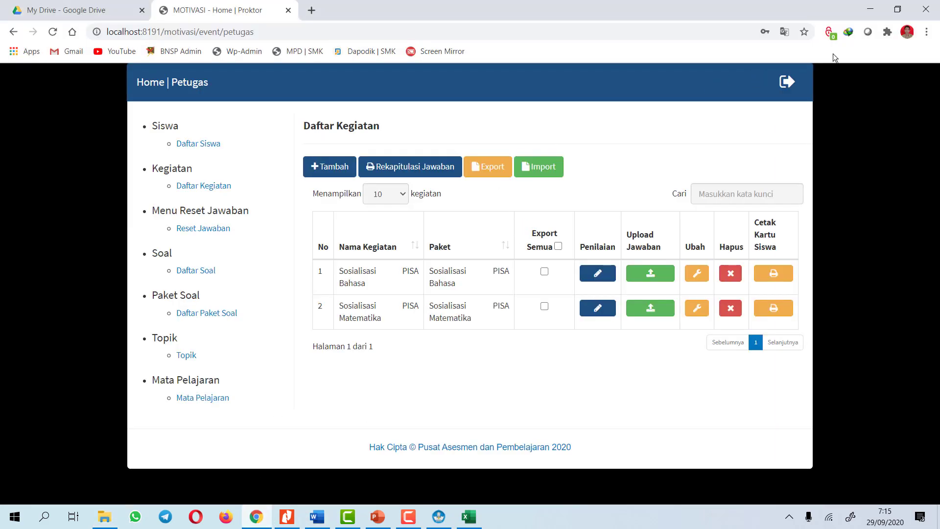
left_click(787, 84)
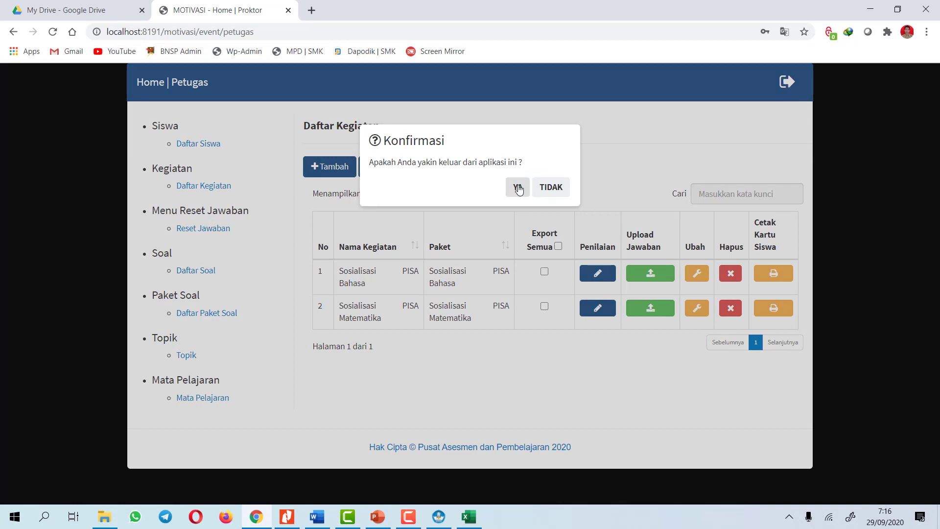
left_click(518, 188)
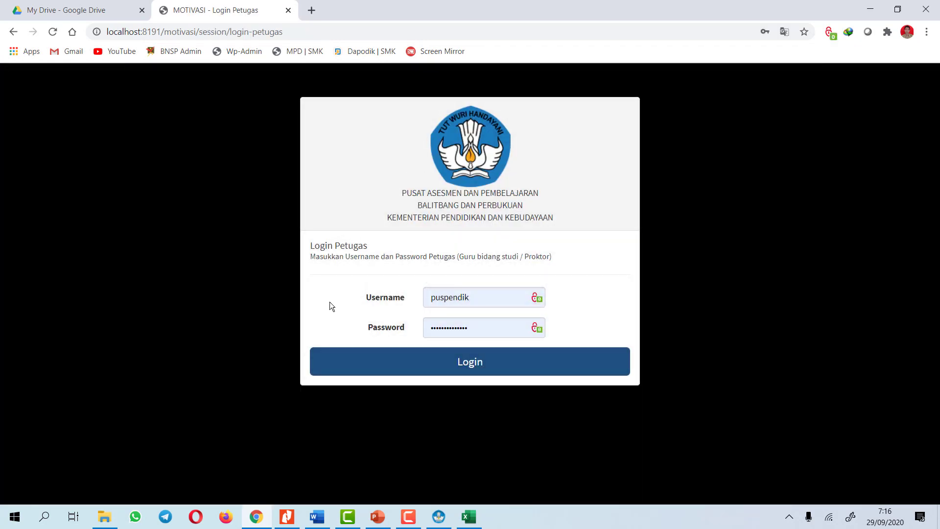